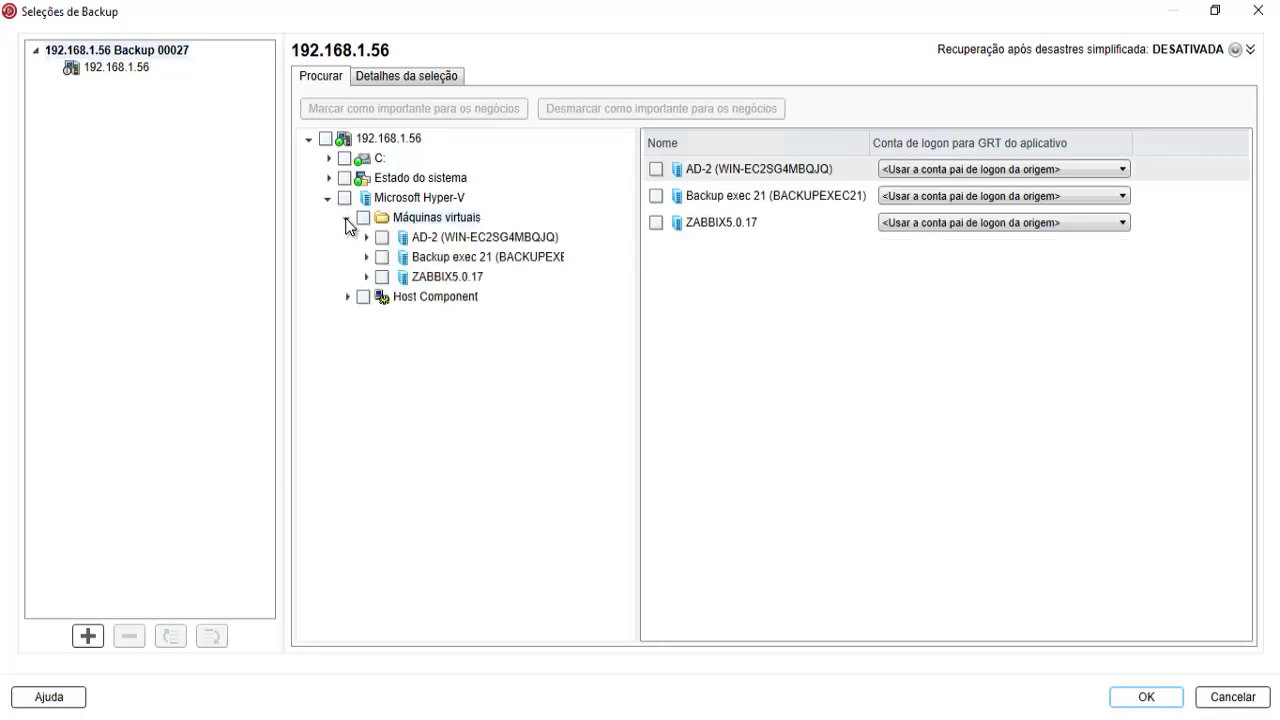
# Select only the virtual machine AD-2 under Microsoft Hyper-V for the backup and confirm the selection
pyautogui.click(388, 243)
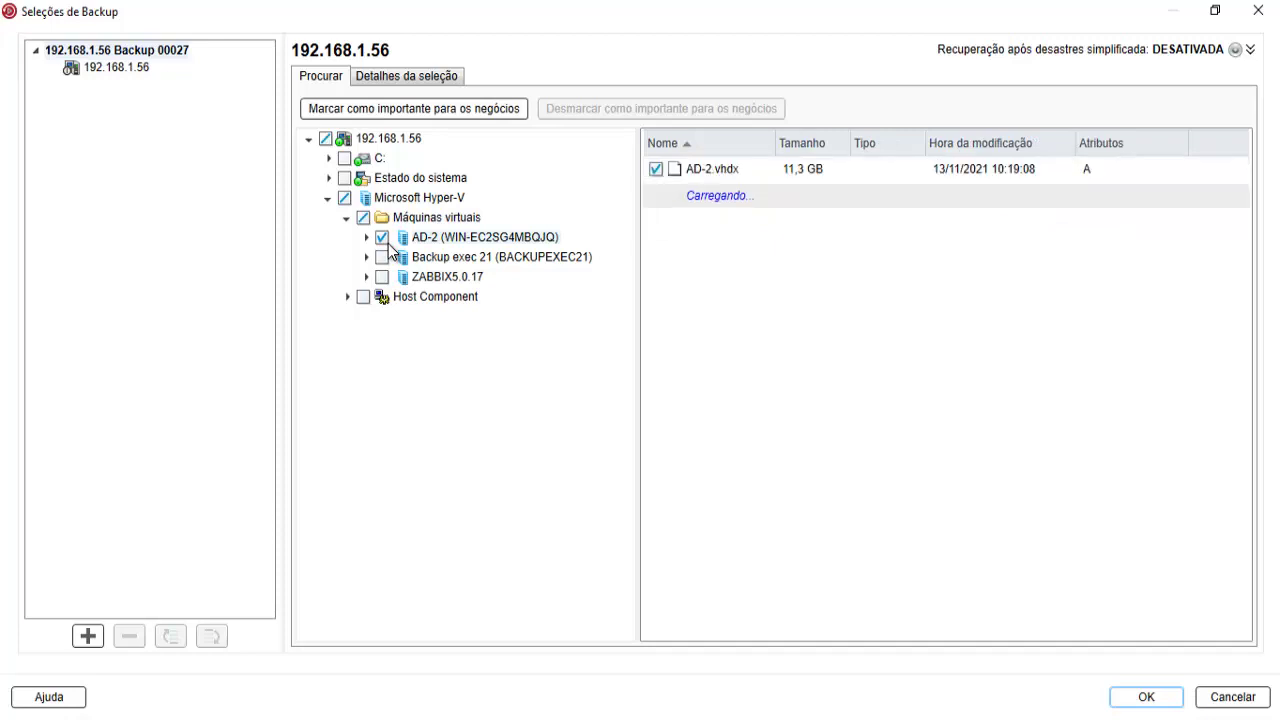
pyautogui.click(1138, 695)
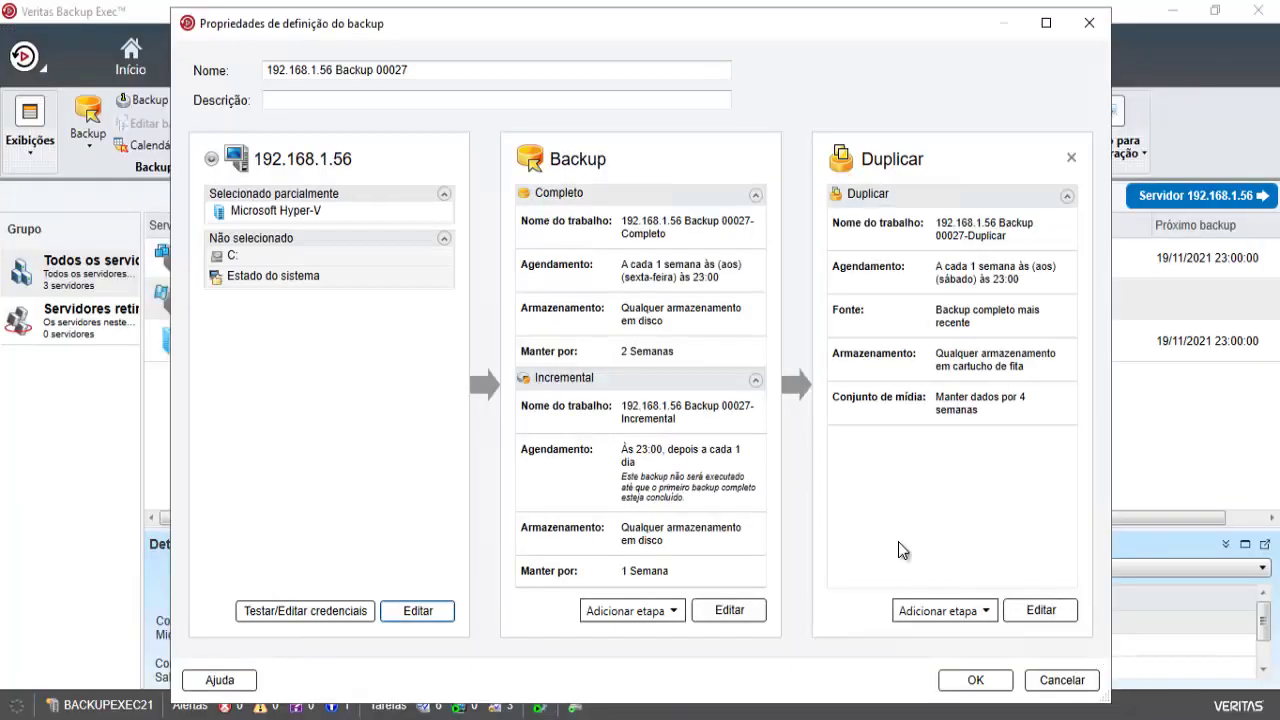
pyautogui.click(737, 611)
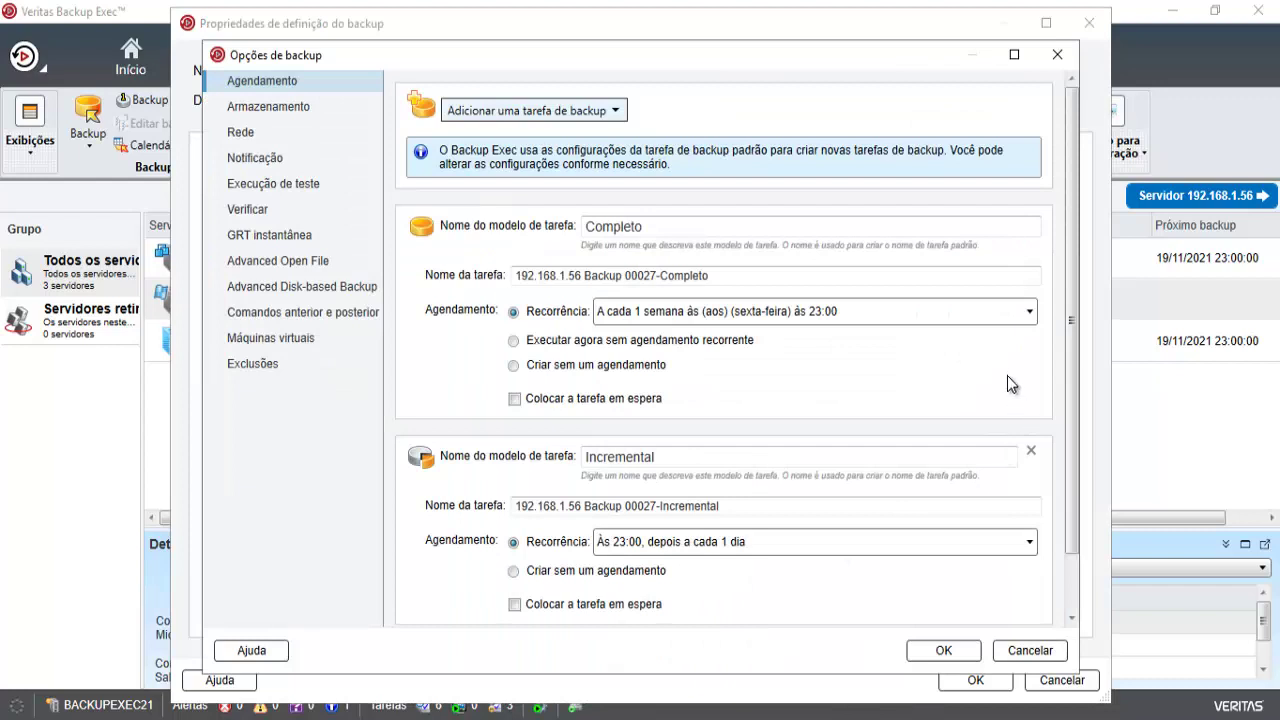
pyautogui.click(655, 315)
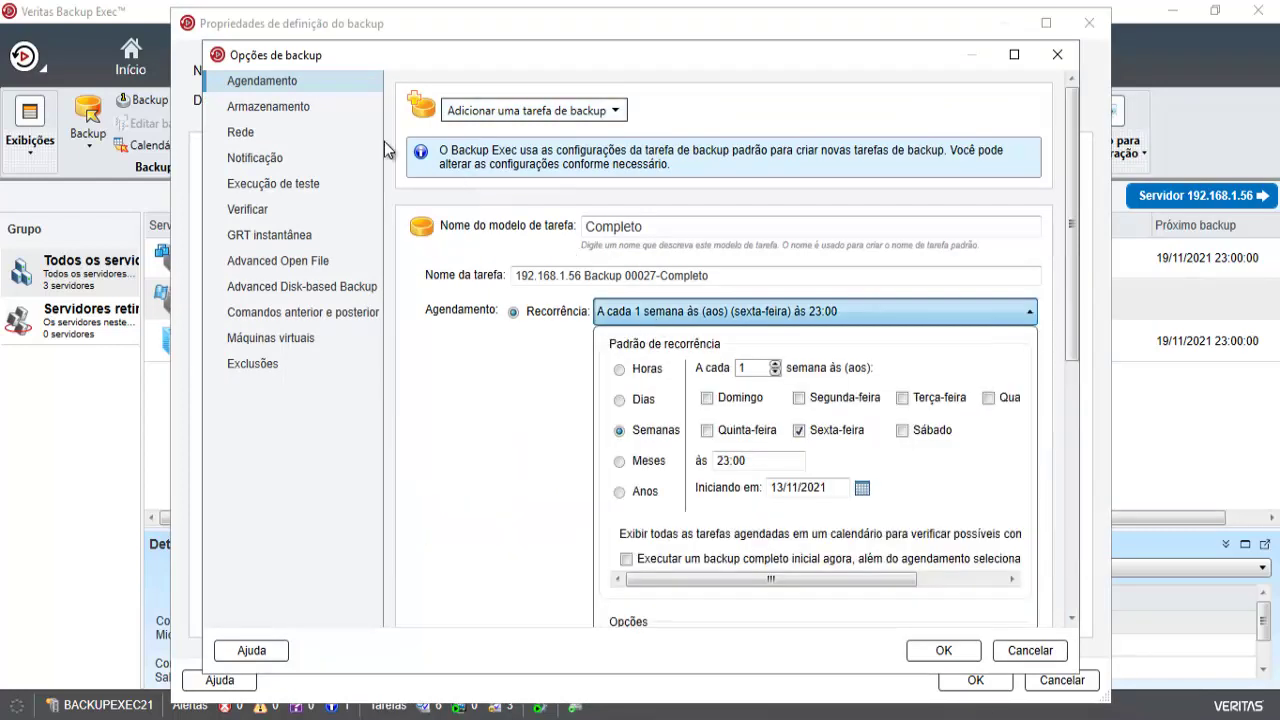
pyautogui.click(281, 111)
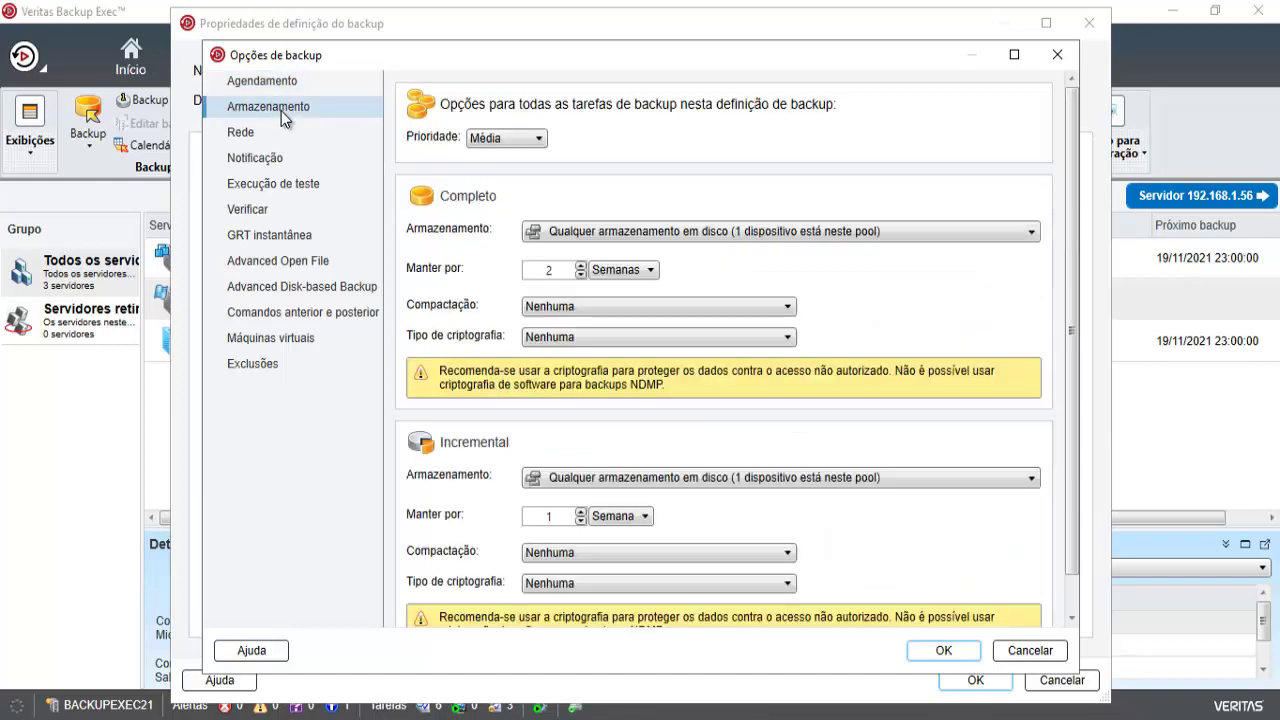
pyautogui.click(812, 232)
pyautogui.click(757, 313)
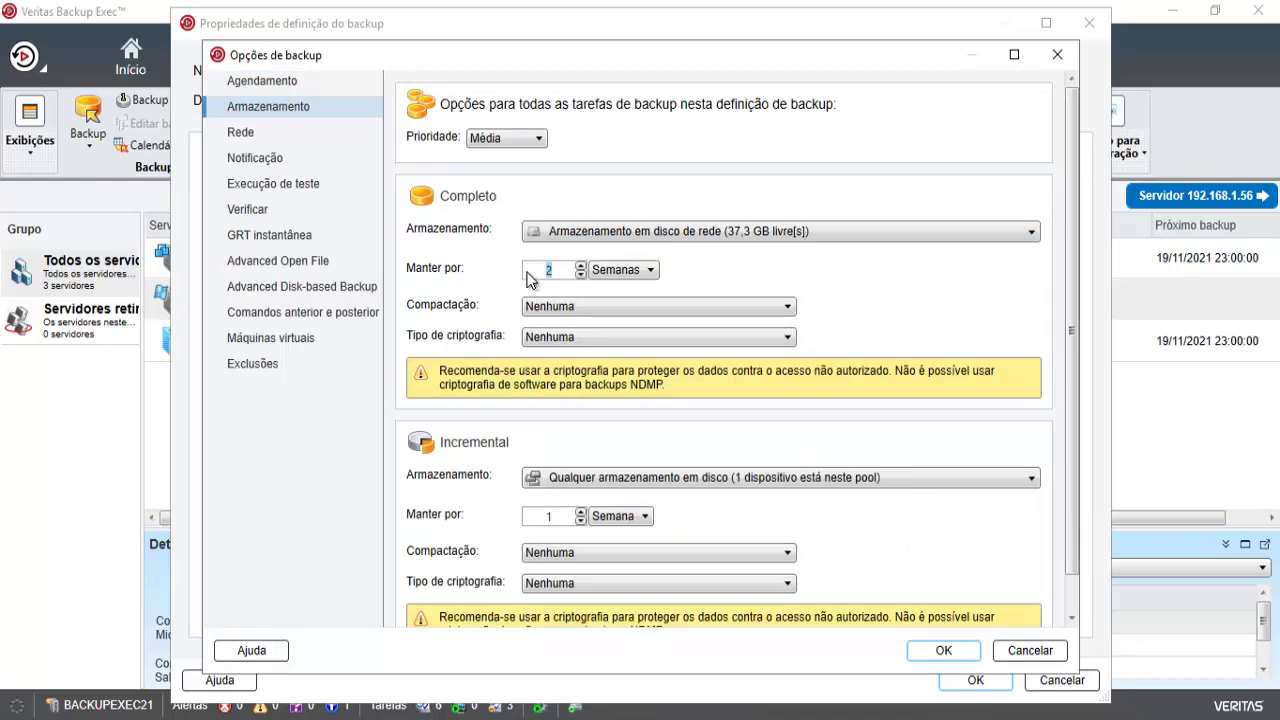
pyautogui.press('BackSpace')
pyautogui.write('4')
pyautogui.moveTo(1072, 446); pyautogui.dragTo(1069, 523)
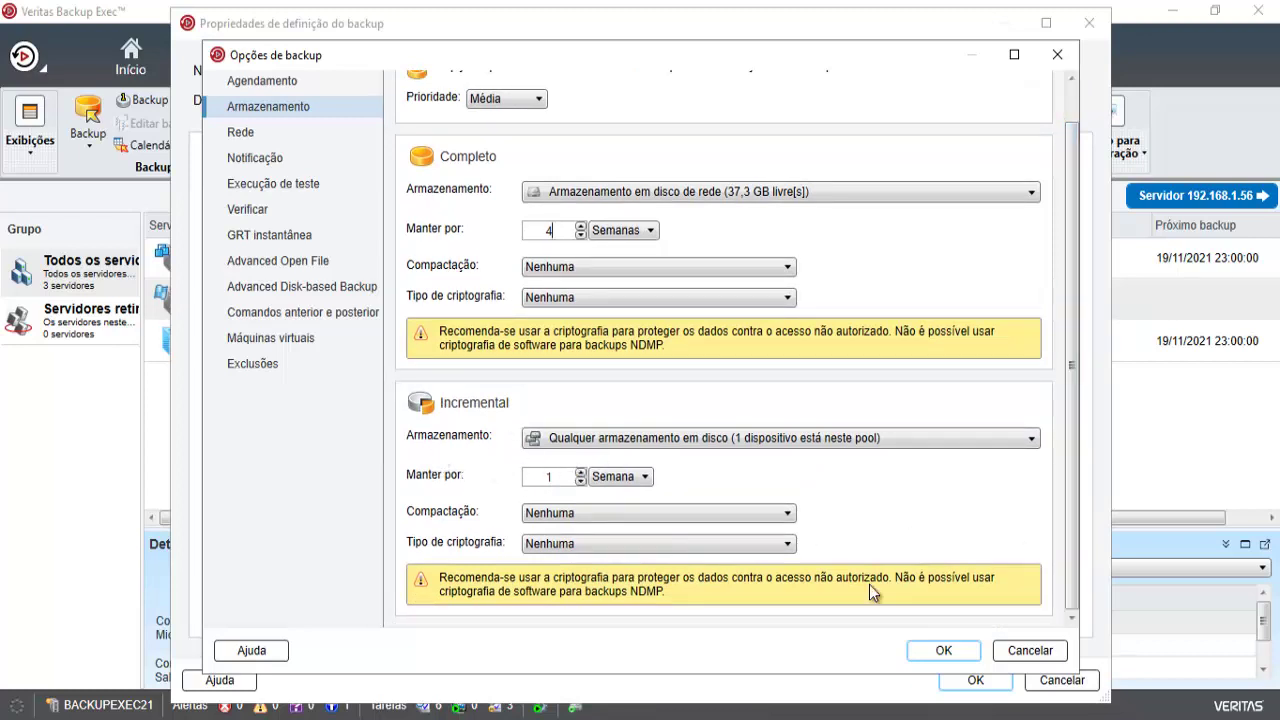
pyautogui.click(1022, 650)
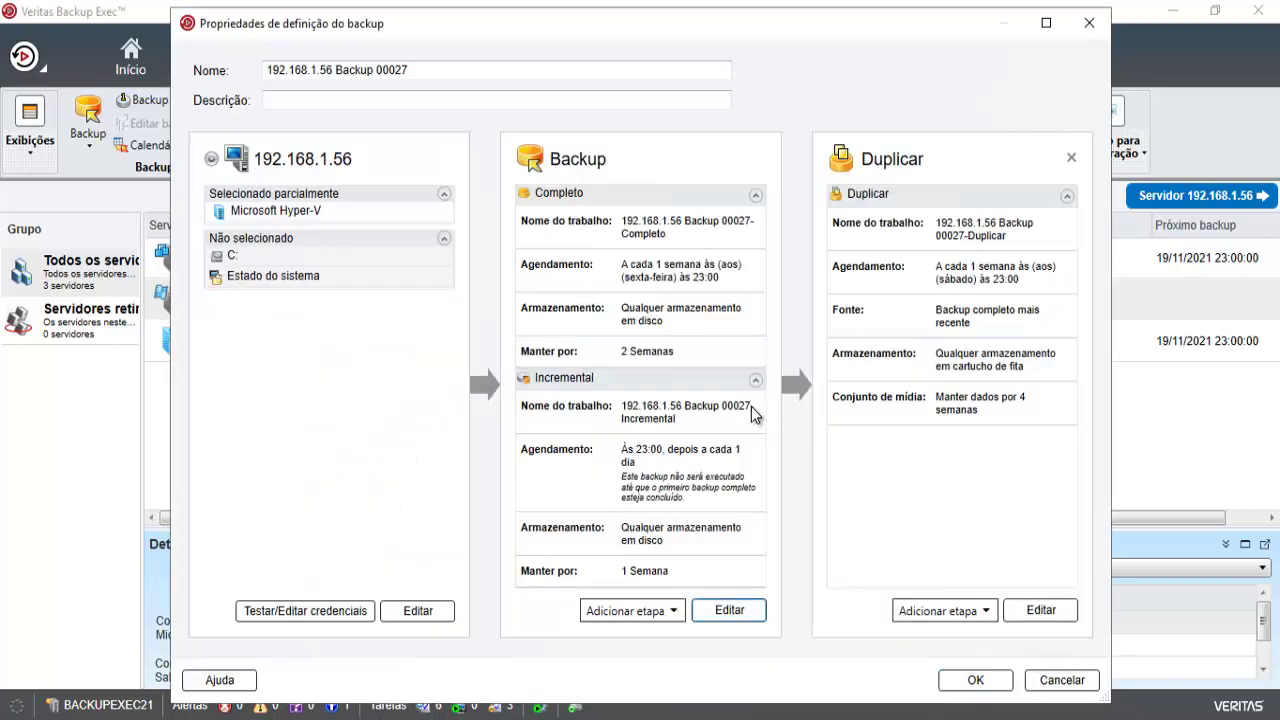
# In the backup options, remove the Incremental task and add a differential backup task named "Diferencial"
pyautogui.click(730, 612)
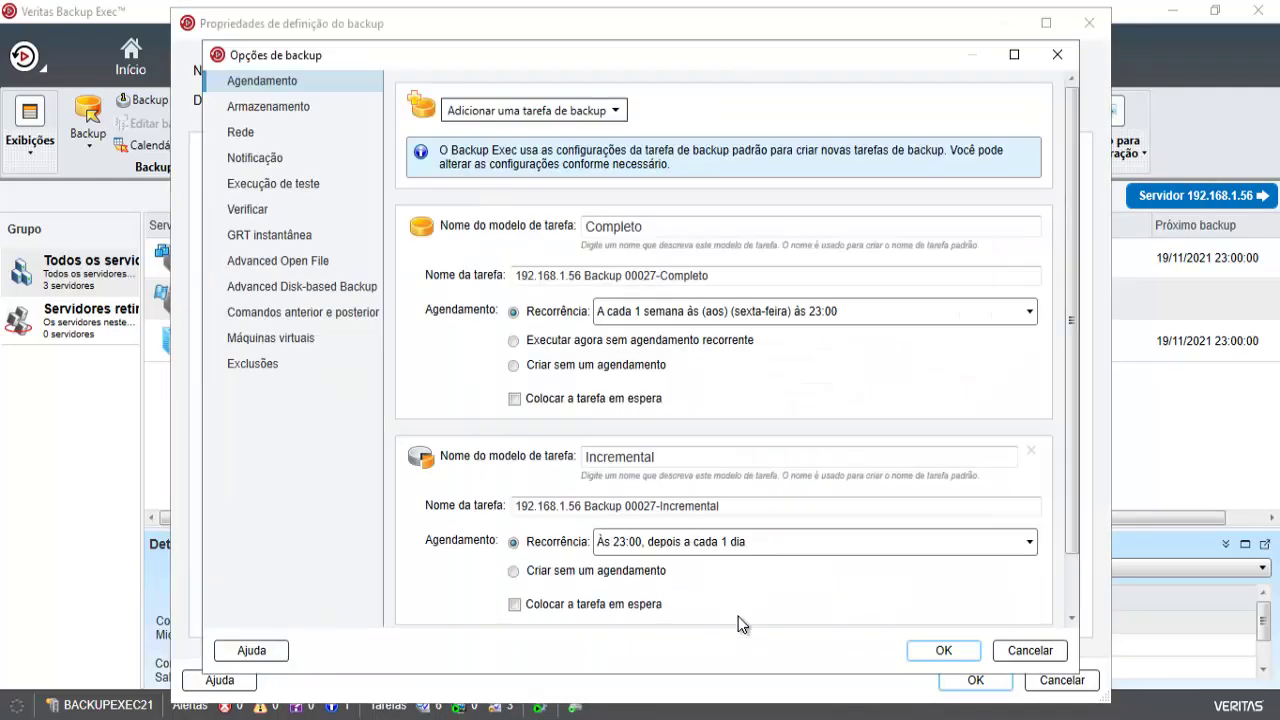
pyautogui.click(1034, 453)
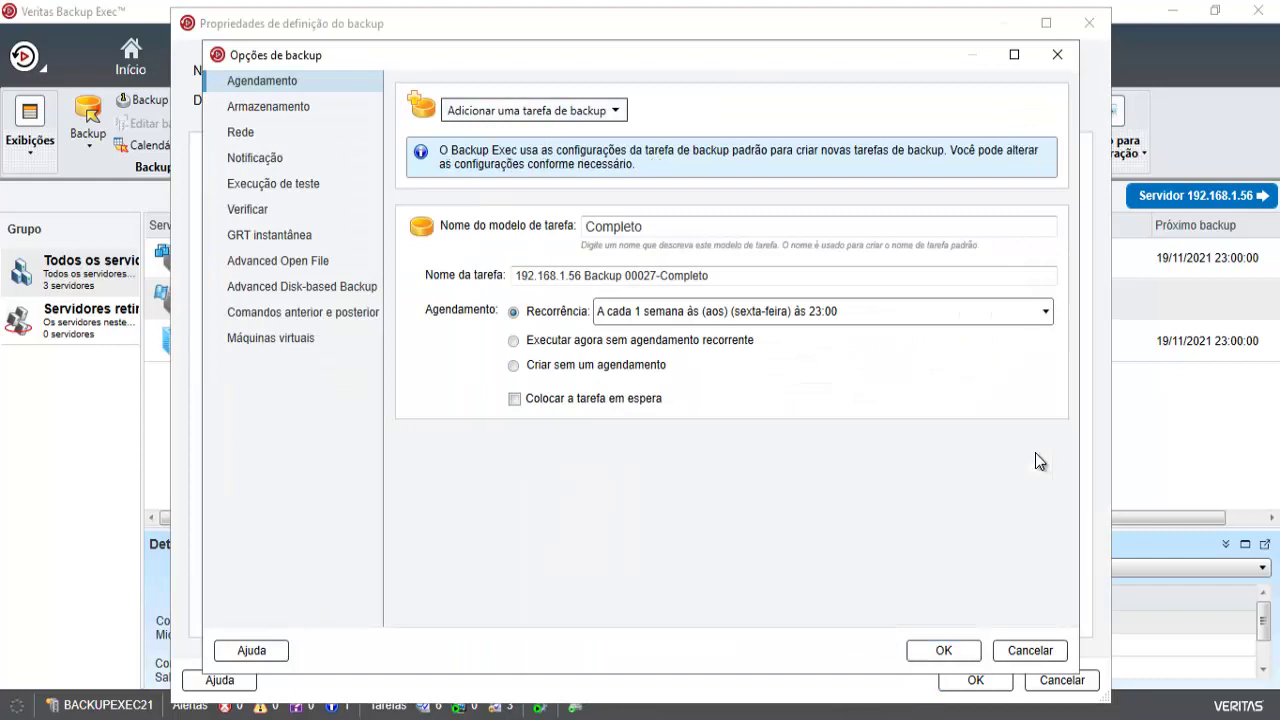
pyautogui.click(592, 114)
pyautogui.click(520, 166)
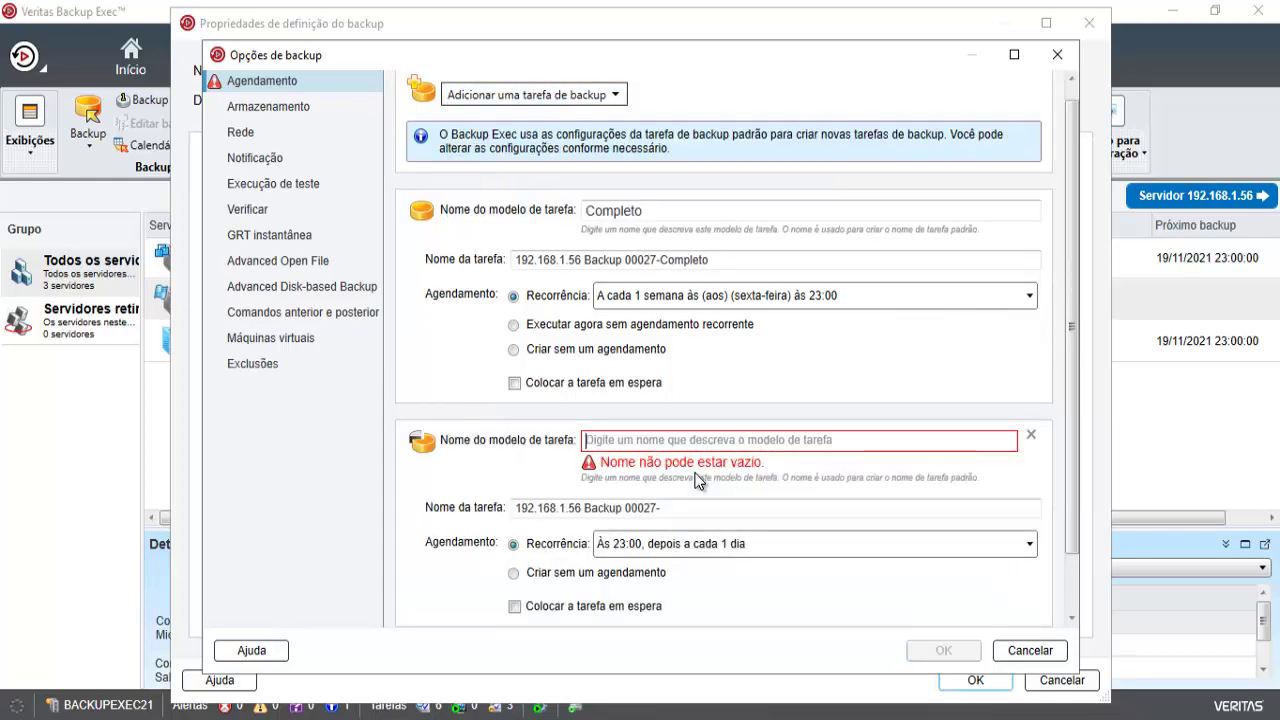
pyautogui.write('Difere')
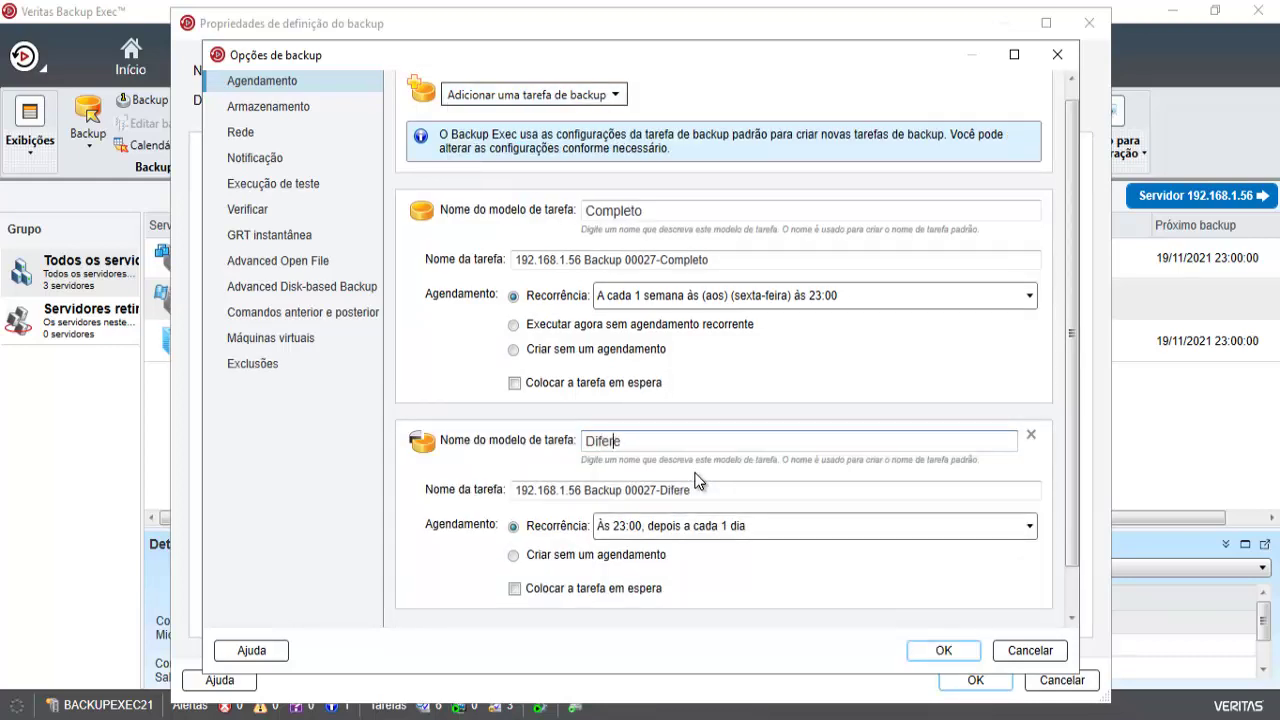
pyautogui.write('ncial')
# Set the start time of the Completo task's weekly Friday recurrence to 18:00
pyautogui.click(705, 298)
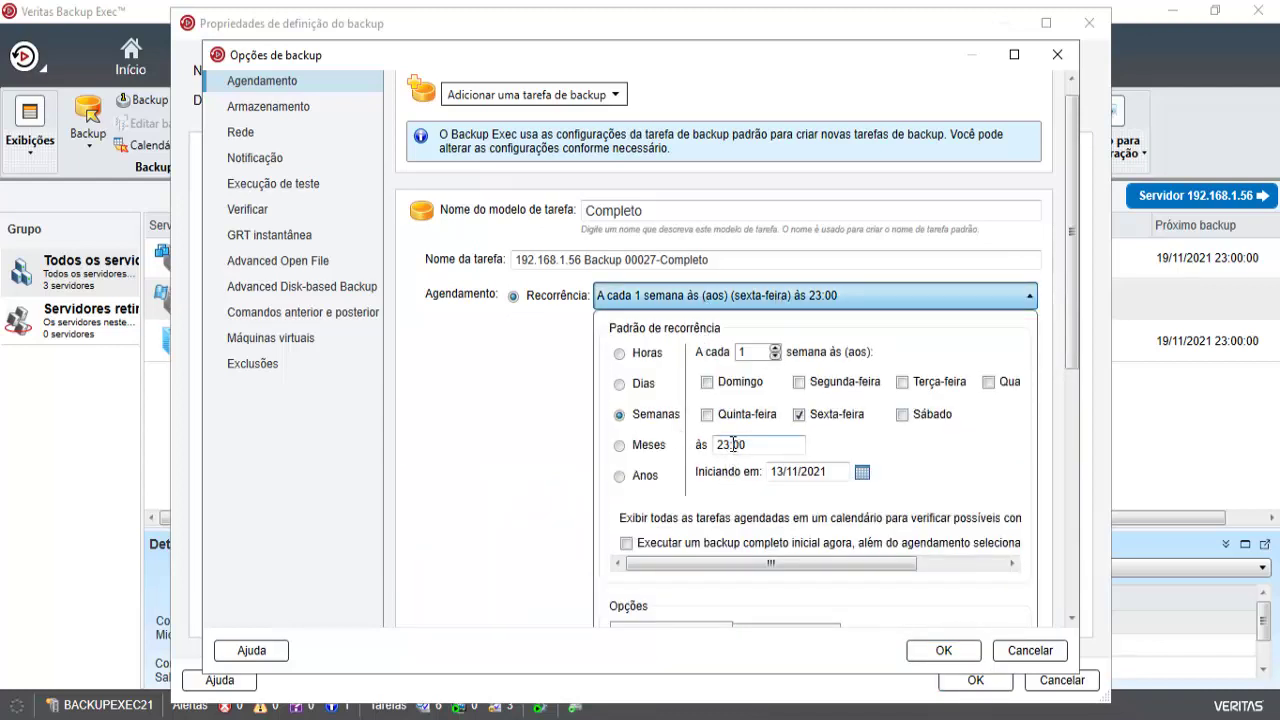
pyautogui.moveTo(730, 444); pyautogui.dragTo(713, 452)
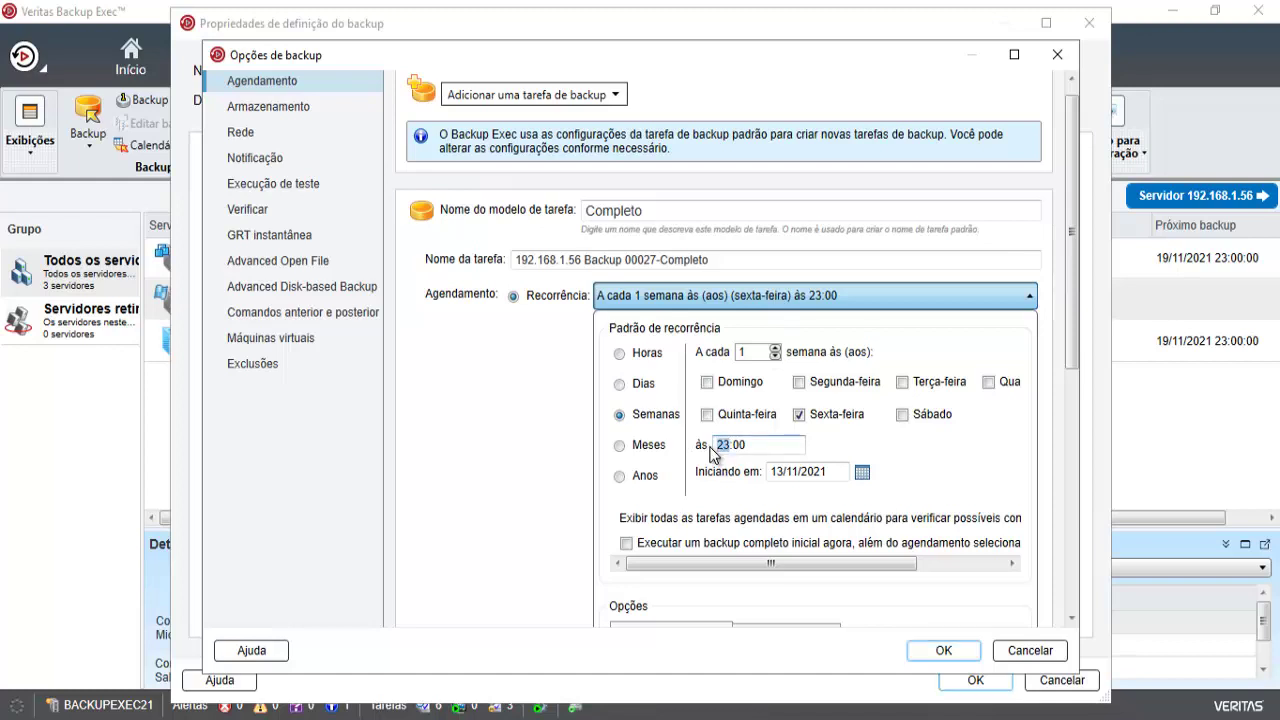
pyautogui.write('18')
# Schedule the Diferencial task weekly on Segunda-feira, Terça-feira, Quarta-feira and Quinta-feira at 18:00, without Sábado
pyautogui.moveTo(1066, 349); pyautogui.dragTo(1066, 600)
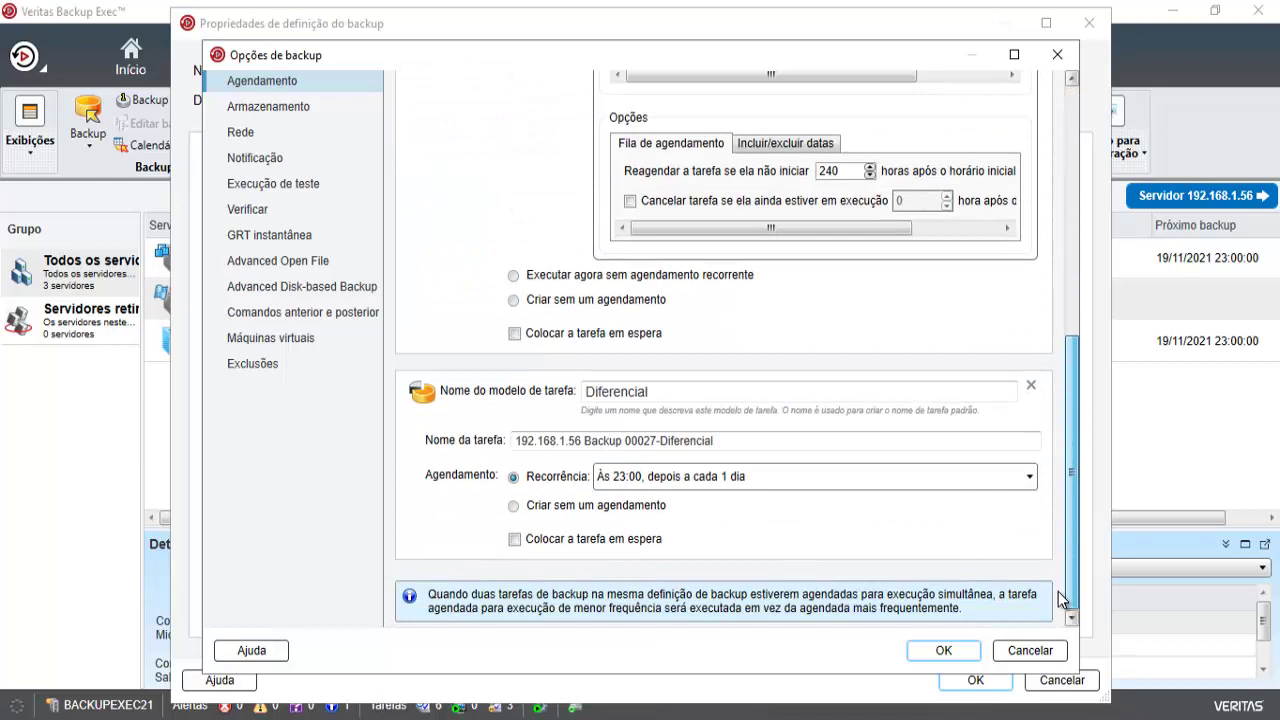
pyautogui.click(797, 484)
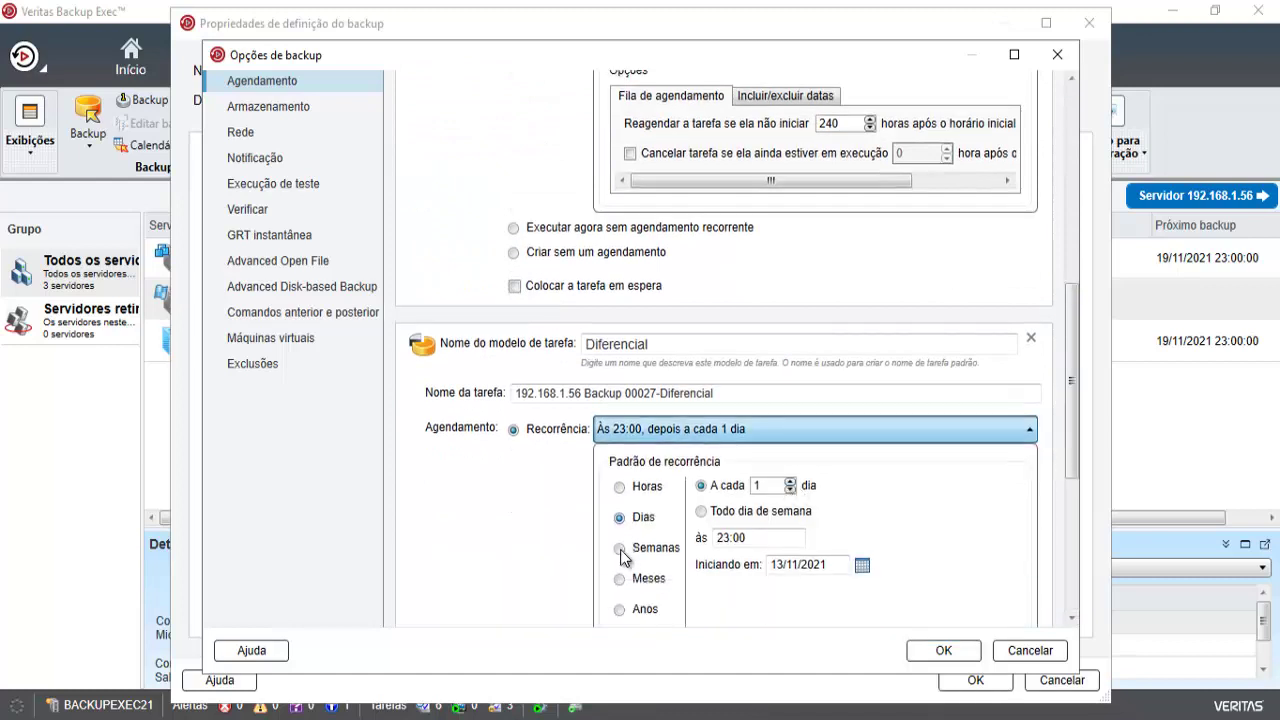
pyautogui.click(619, 548)
pyautogui.click(798, 515)
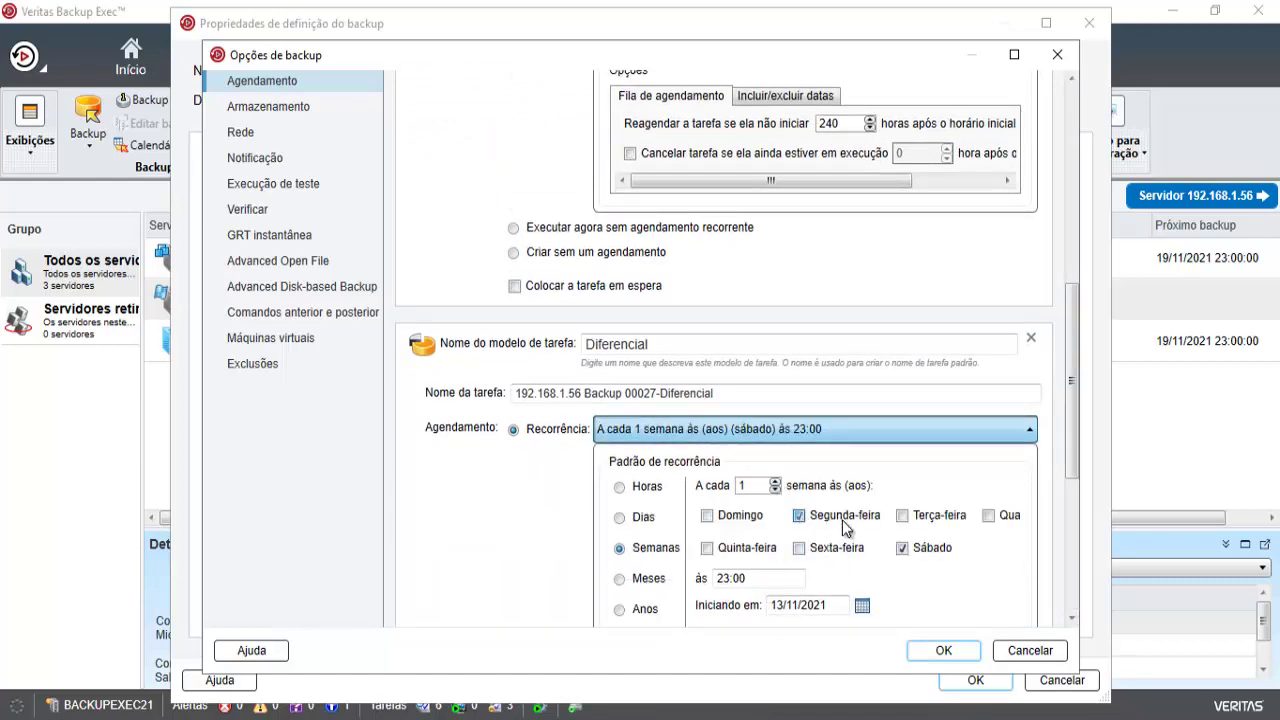
pyautogui.click(903, 461)
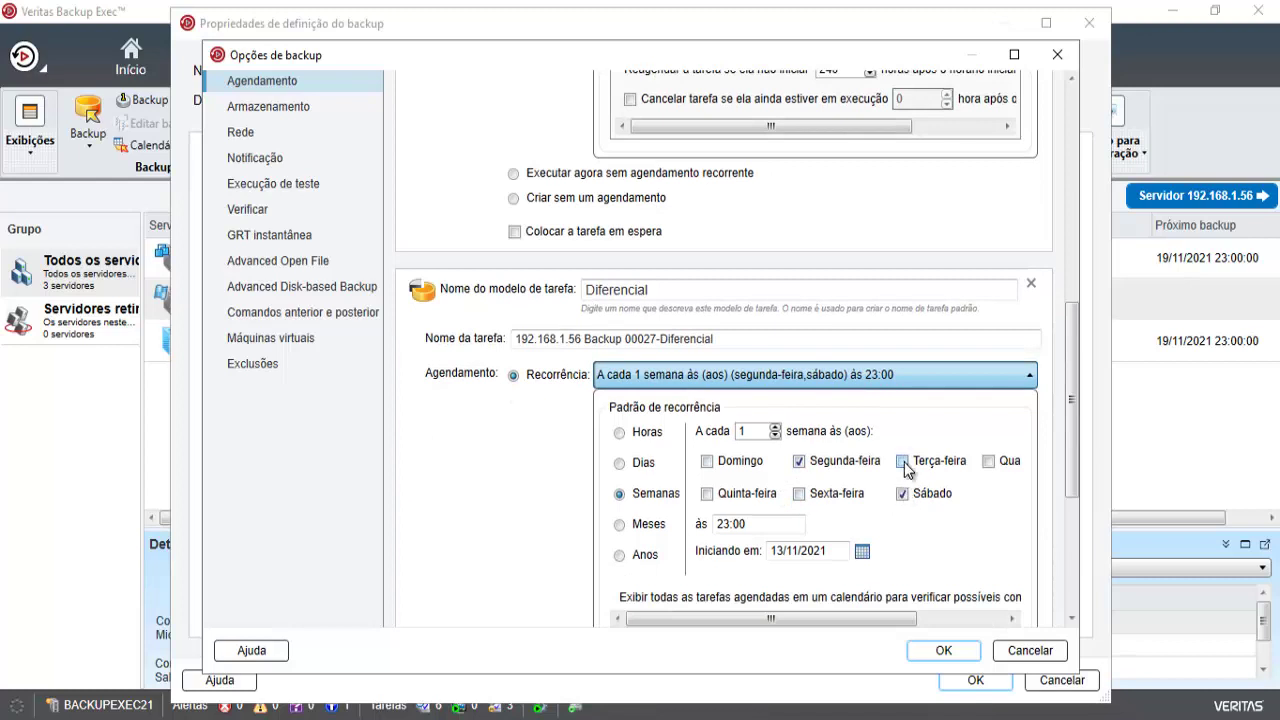
pyautogui.click(989, 462)
pyautogui.click(668, 493)
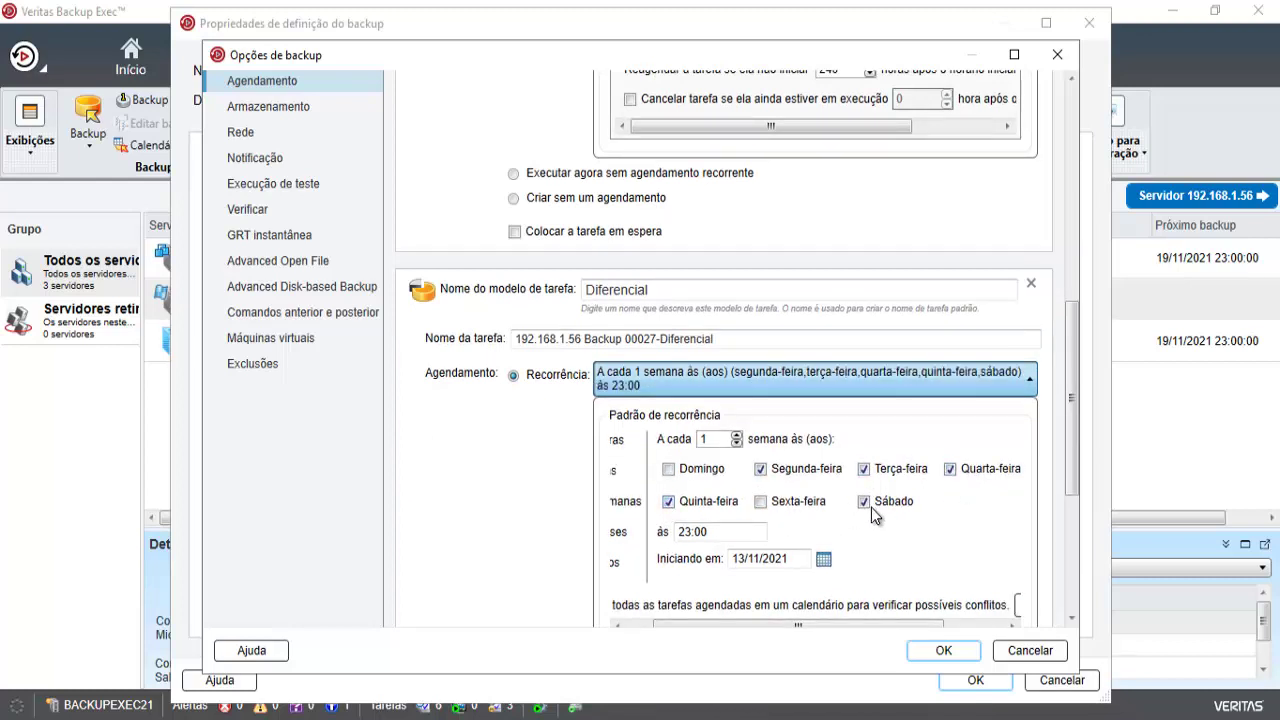
pyautogui.click(675, 531)
pyautogui.press('BackSpace')
pyautogui.press('BackSpace')
pyautogui.write('18')
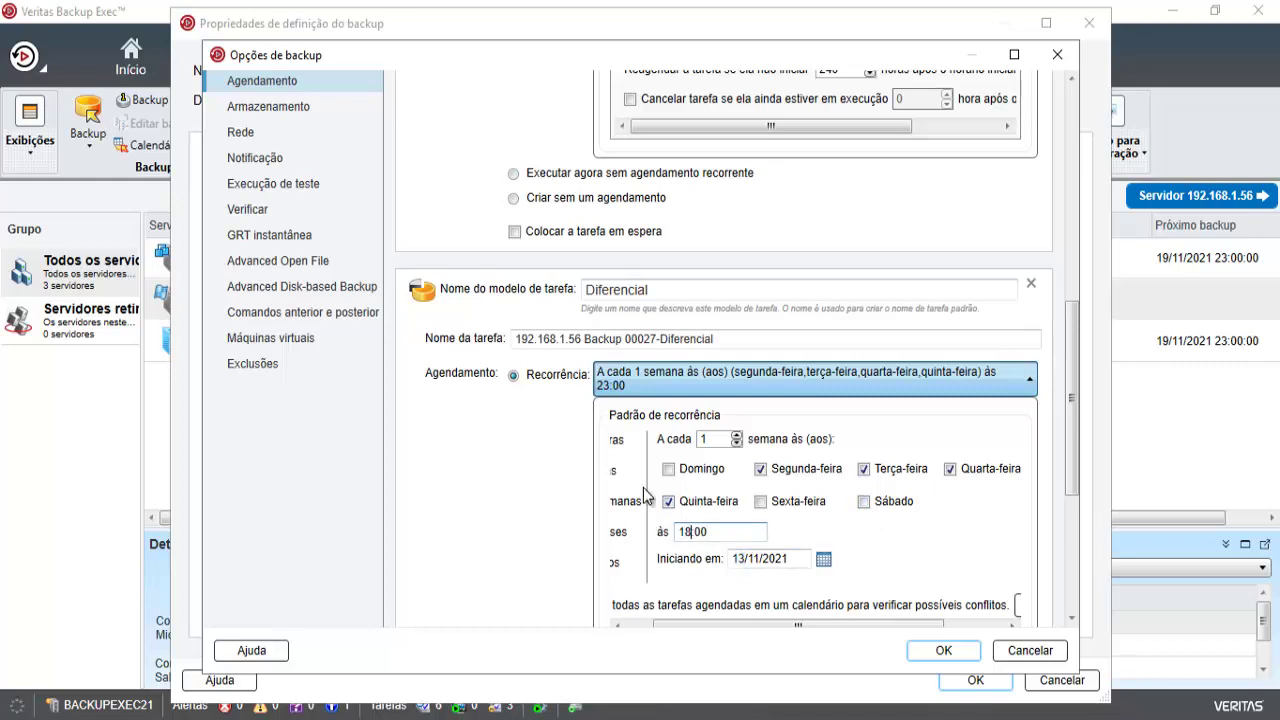
# Store the Completo backup on "Armazenamento em disco de rede" and keep it for 4 weeks
pyautogui.click(271, 108)
pyautogui.click(808, 188)
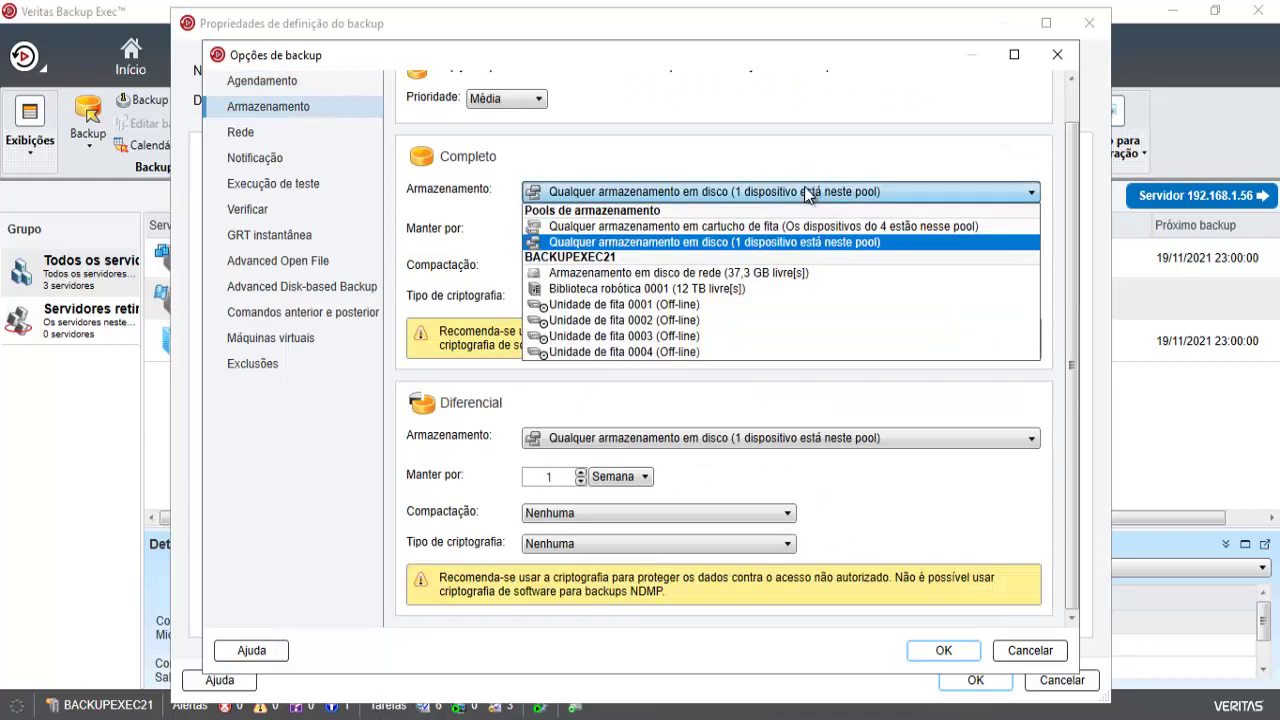
pyautogui.click(722, 273)
pyautogui.moveTo(572, 235); pyautogui.dragTo(524, 243)
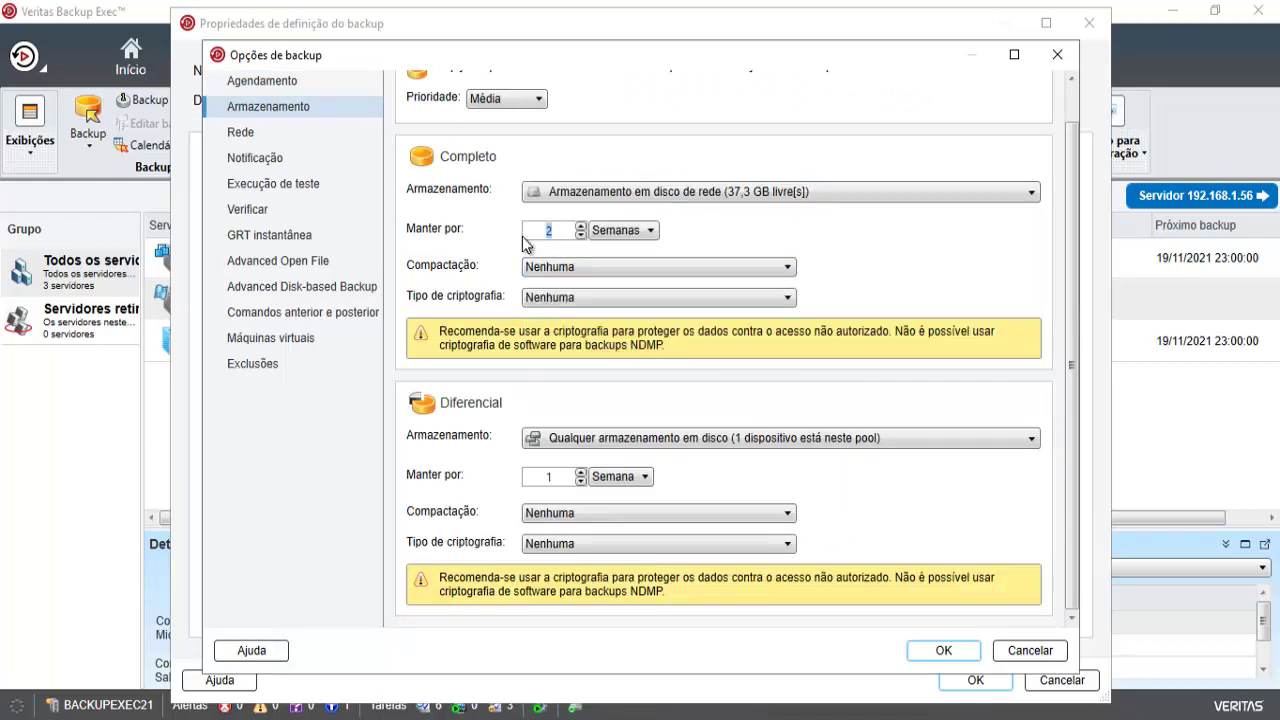
pyautogui.write('4')
# Store the Diferencial backup on "Armazenamento em disco de rede" with a retention of 4 weeks
pyautogui.click(812, 442)
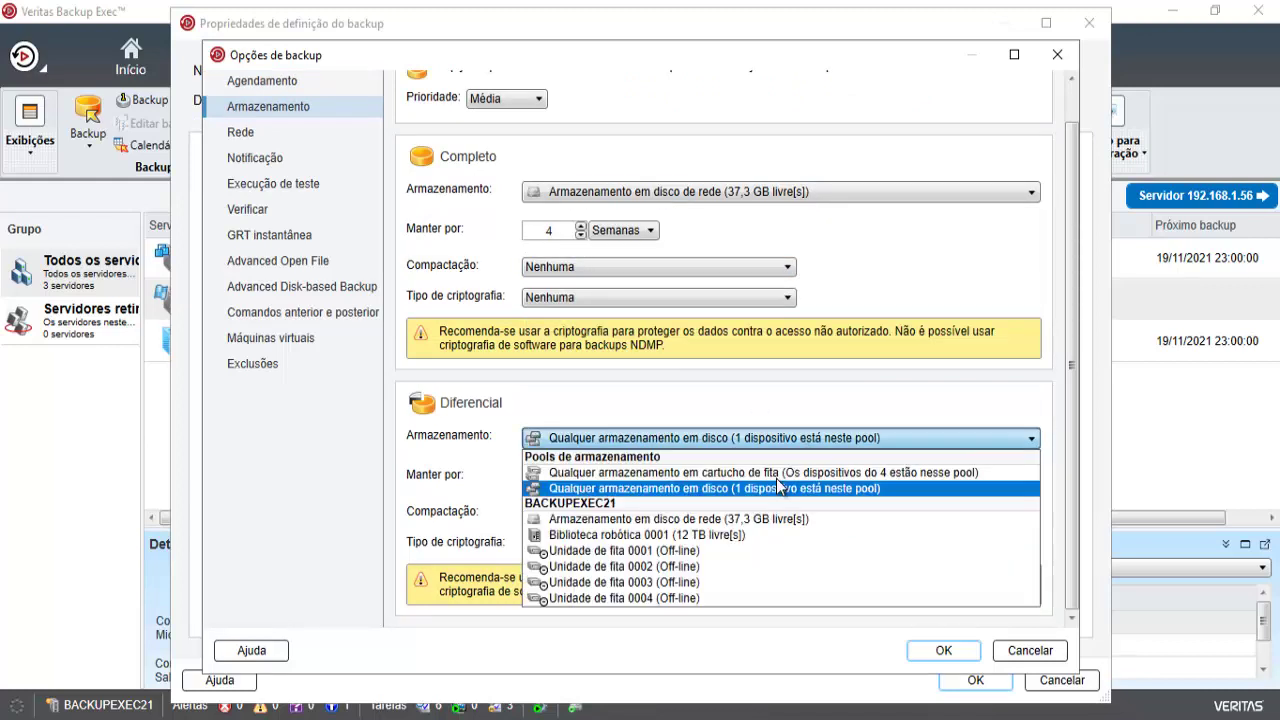
pyautogui.click(685, 520)
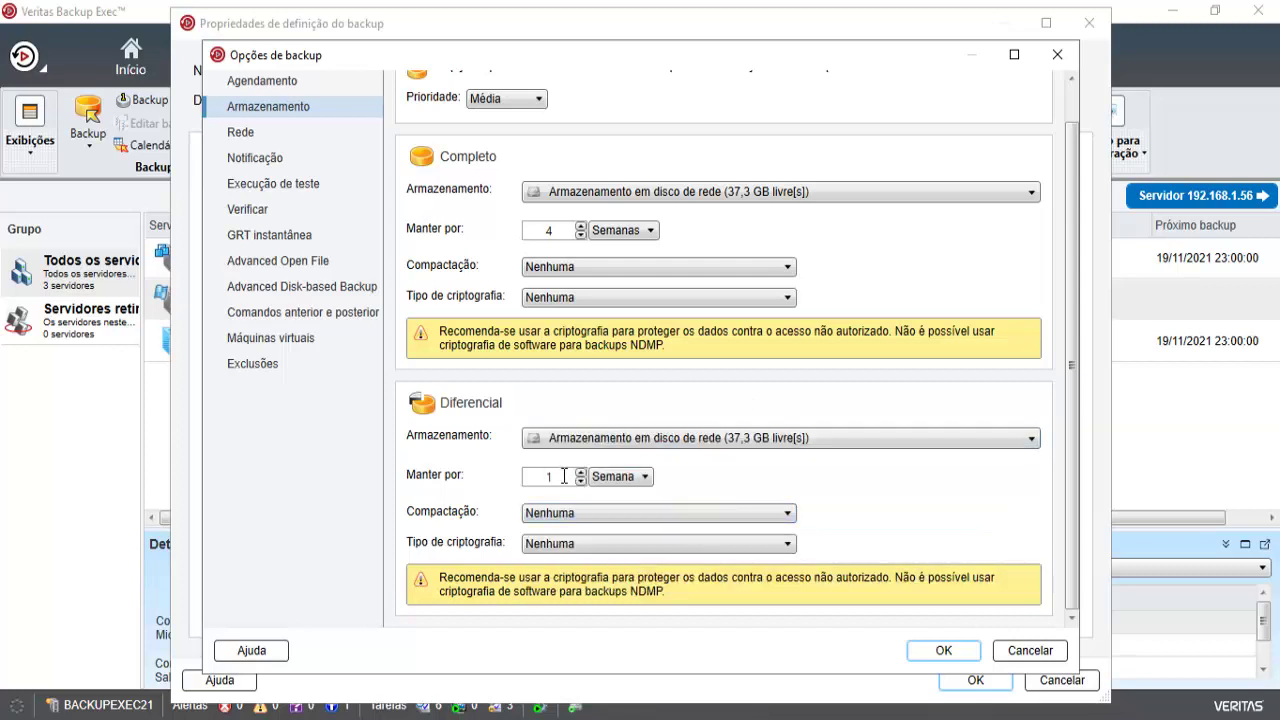
pyautogui.write('4')
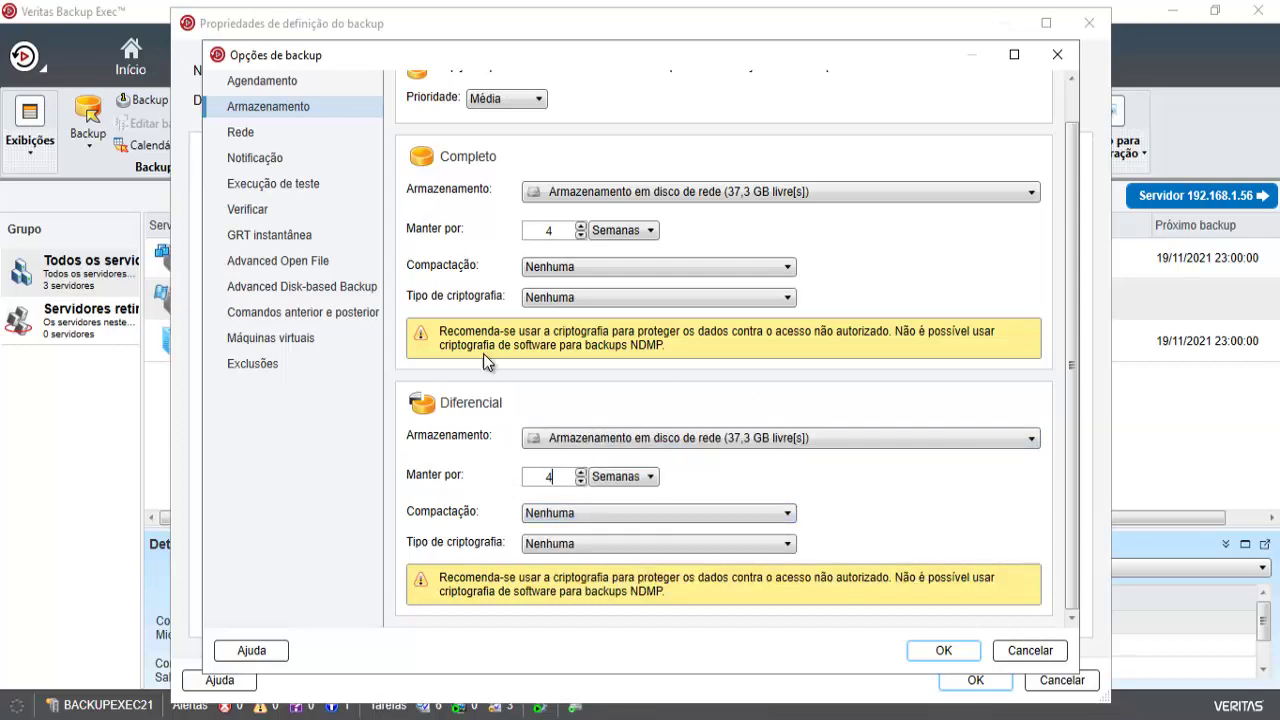
# Set data verification for both Completo and Diferencial to "Após a conclusão da tarefa, como uma tarefa separada"
pyautogui.click(232, 134)
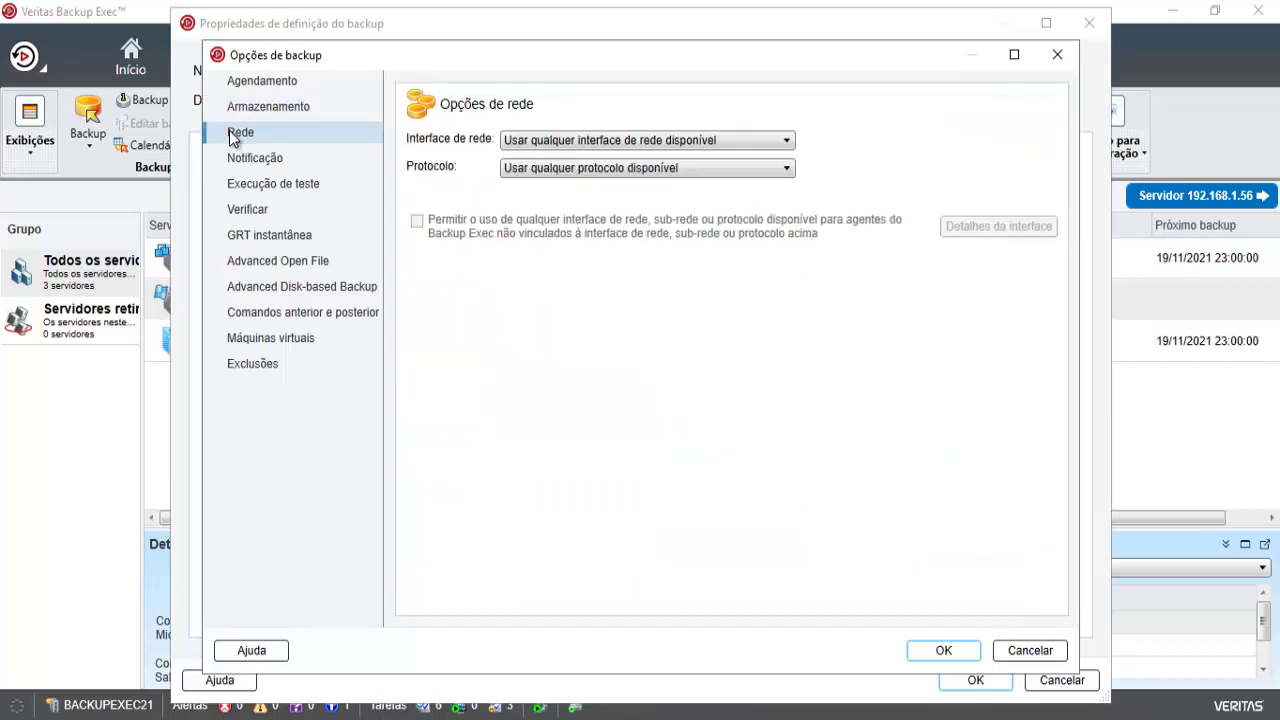
pyautogui.click(278, 160)
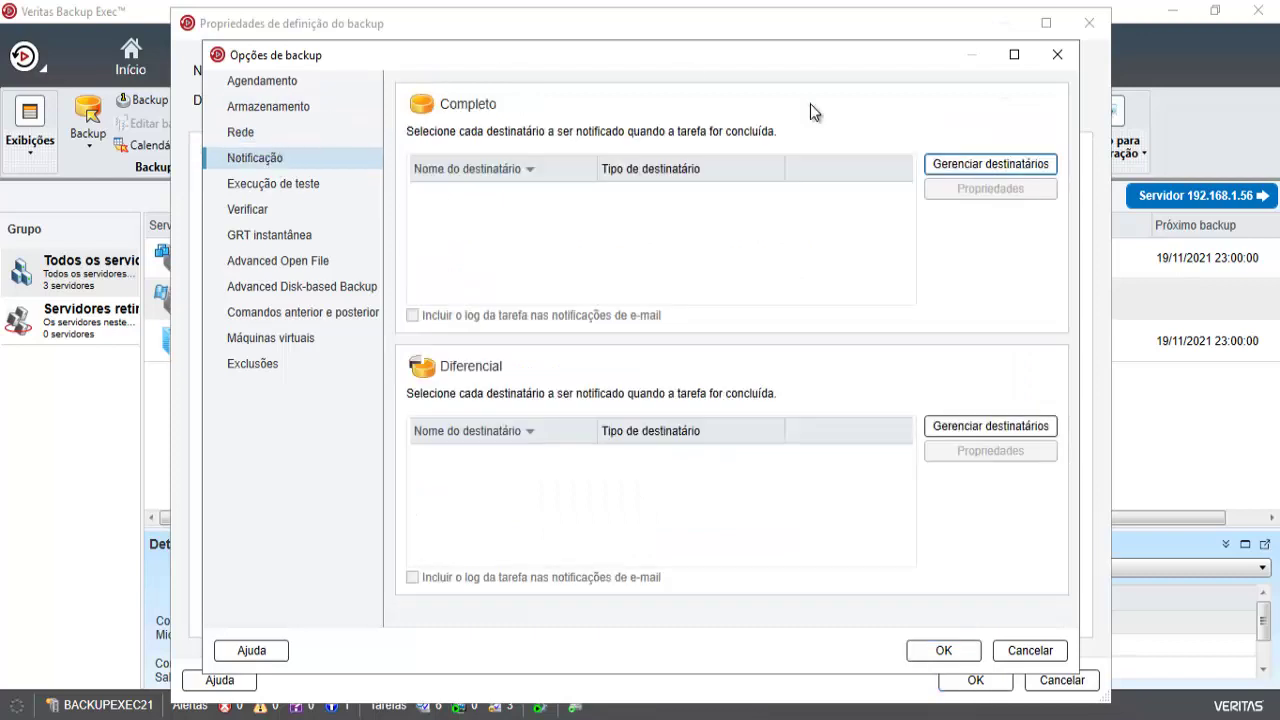
pyautogui.click(292, 189)
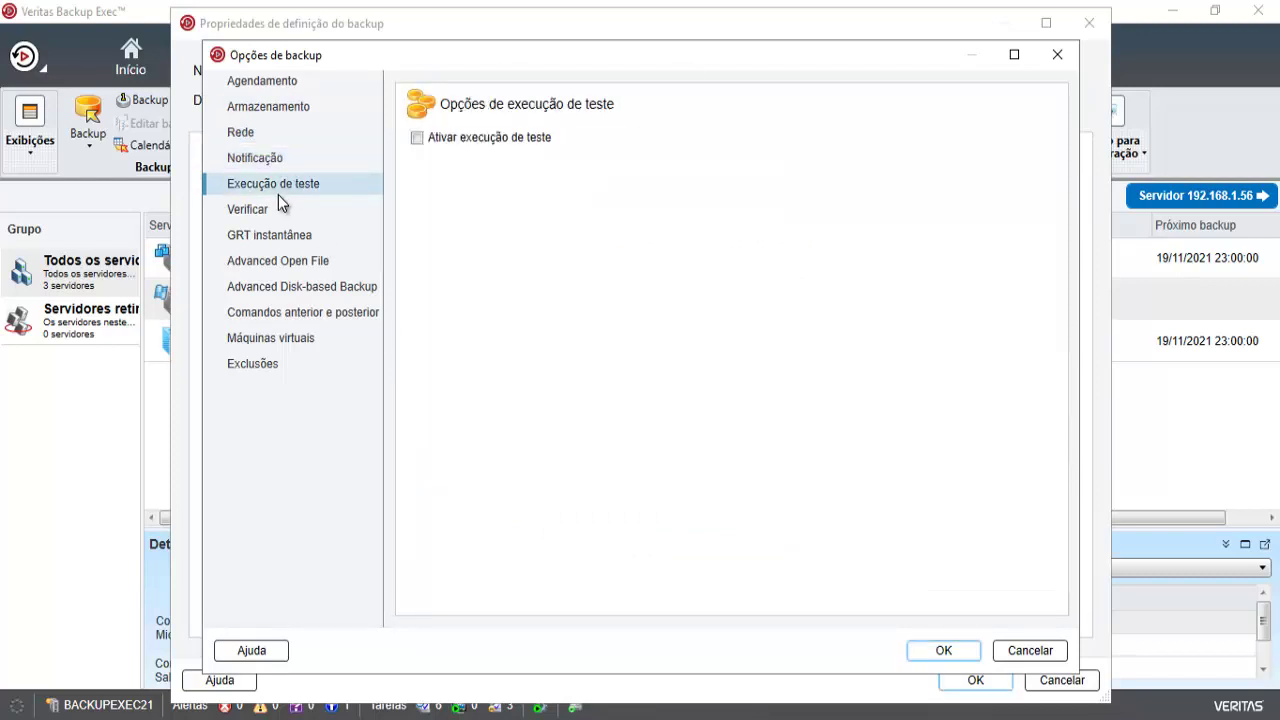
pyautogui.click(272, 210)
pyautogui.click(431, 179)
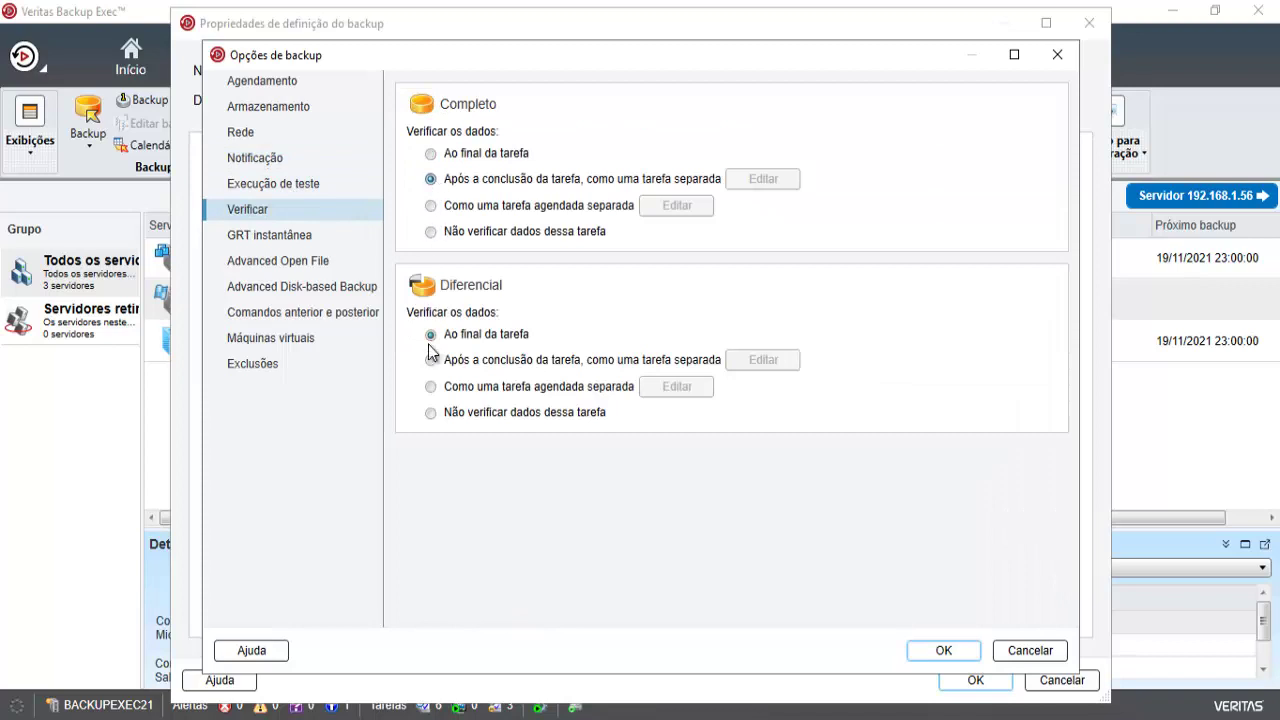
pyautogui.click(430, 360)
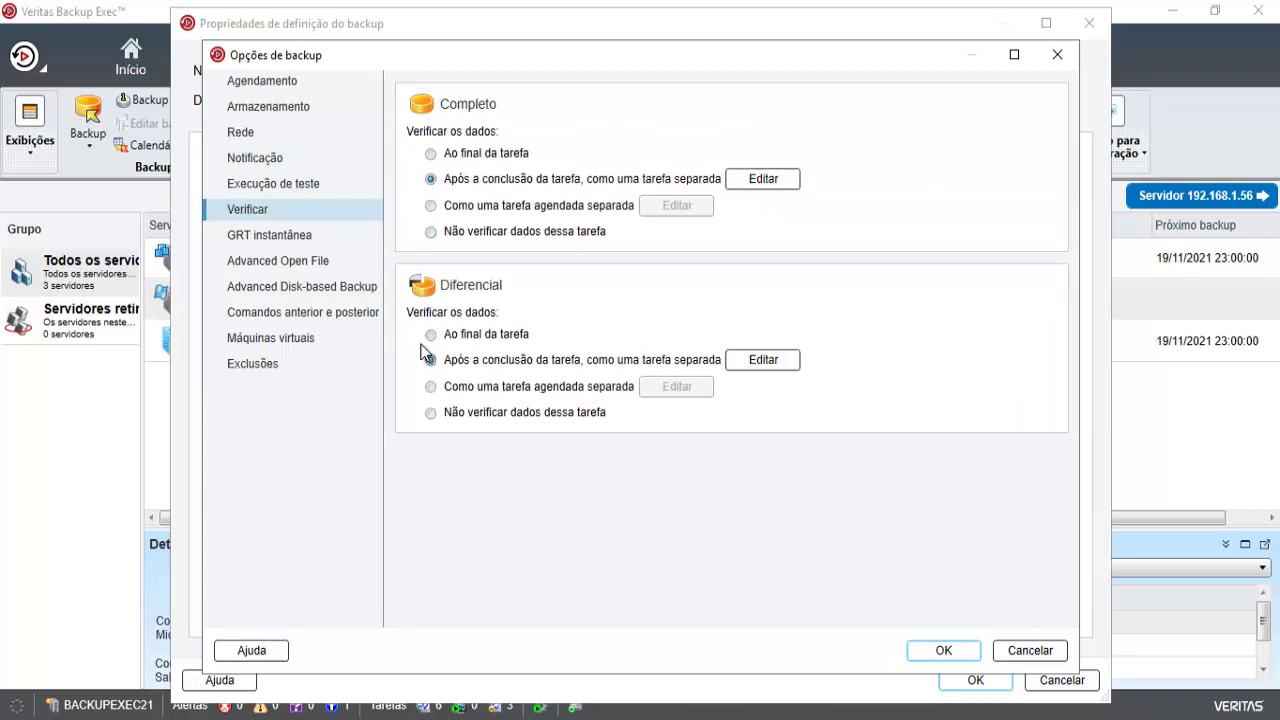
# Set the full catalog operation to run as a separate task immediately after the backup, and apply the backup options
pyautogui.click(303, 238)
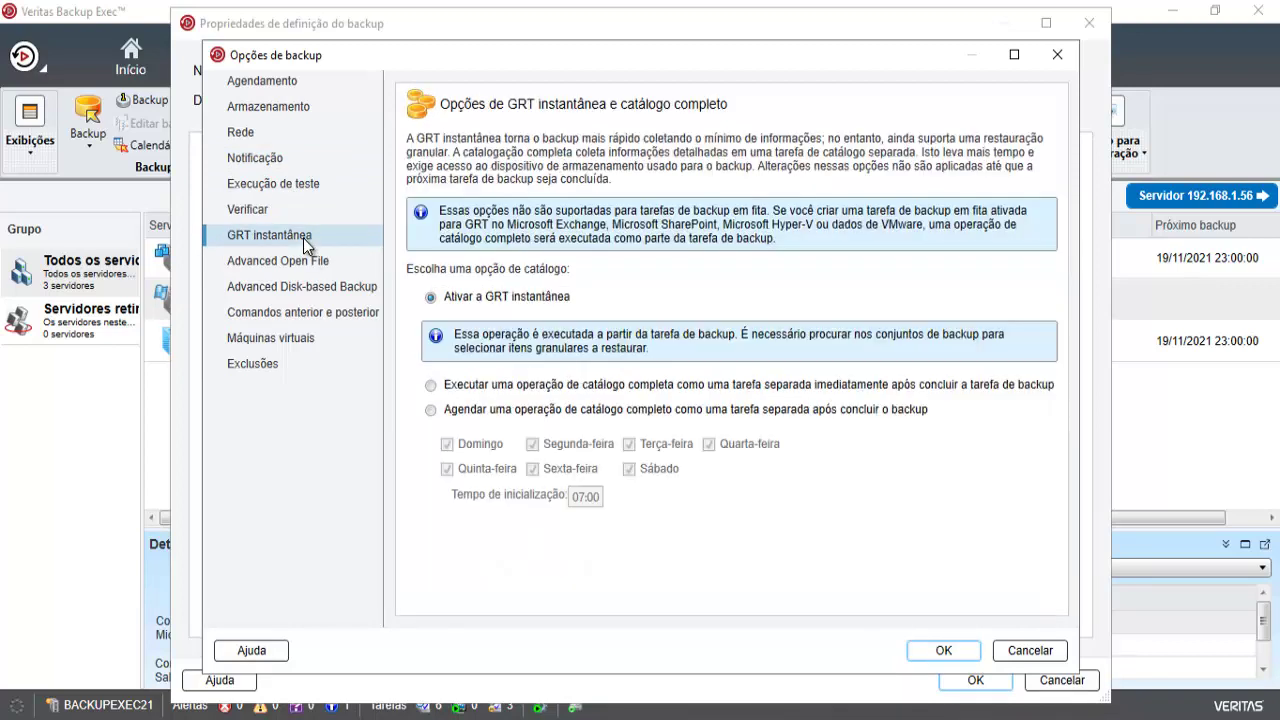
pyautogui.click(430, 386)
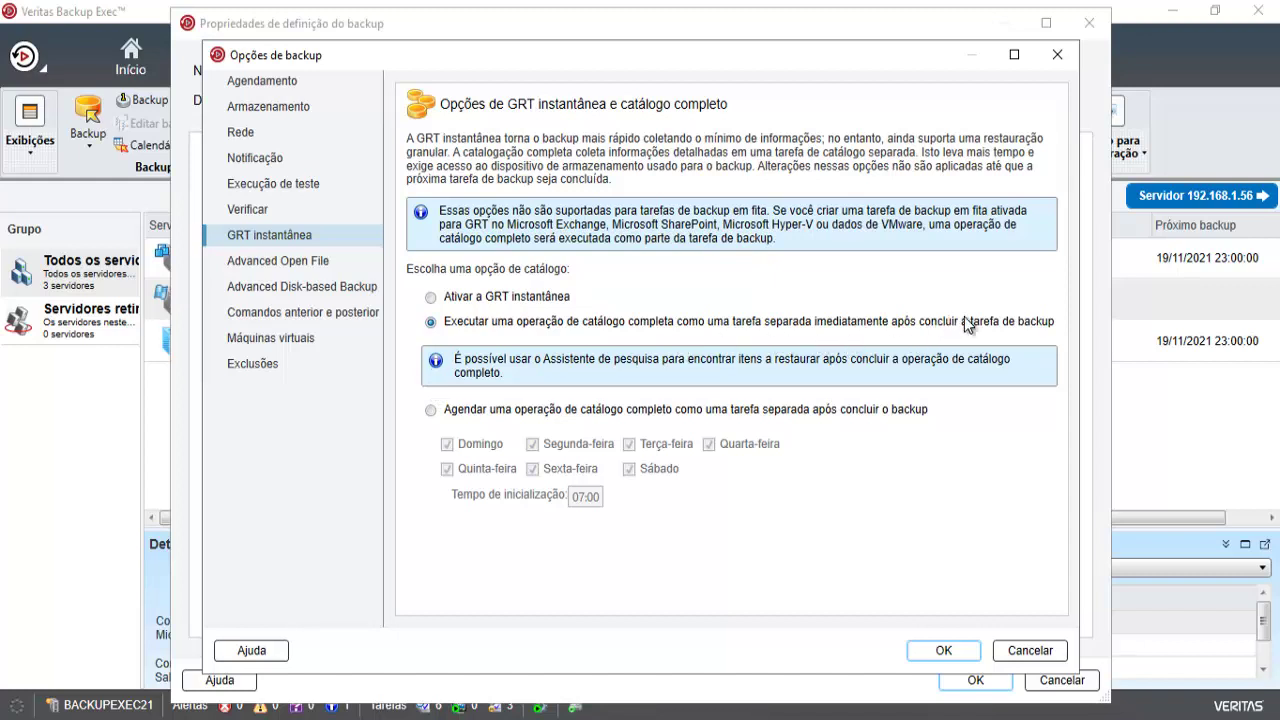
pyautogui.click(298, 266)
pyautogui.click(297, 287)
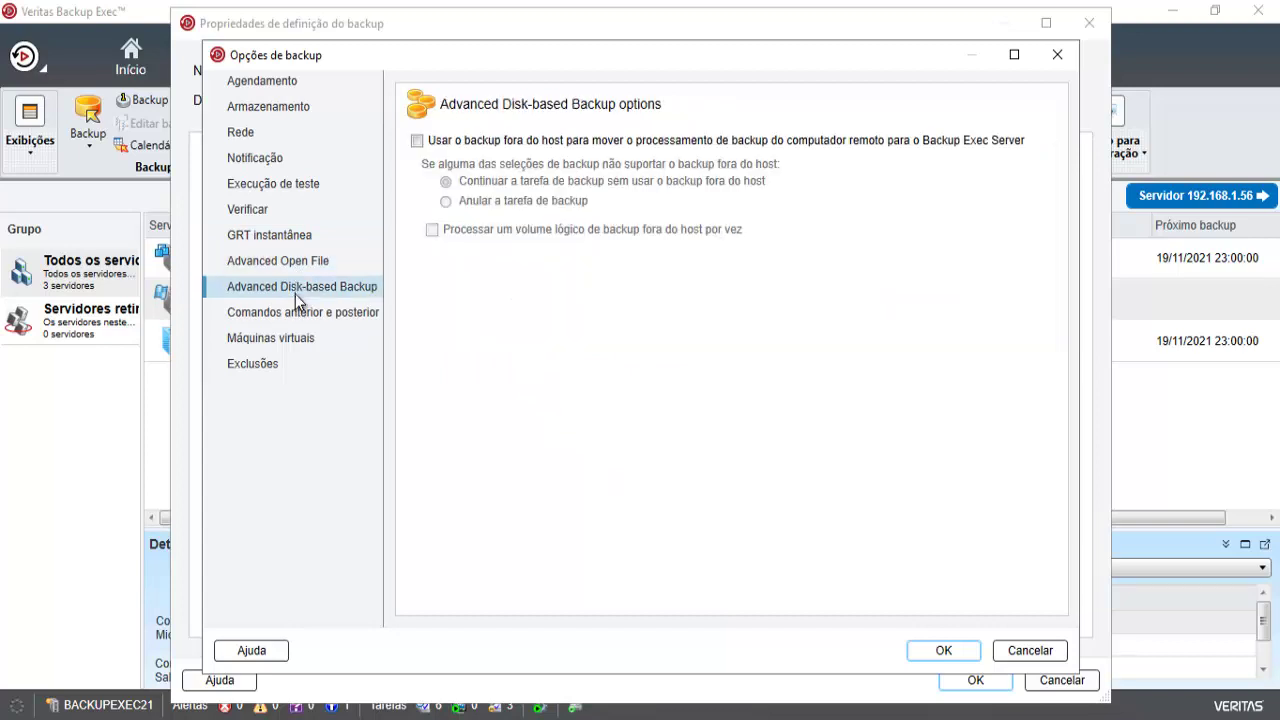
pyautogui.click(284, 344)
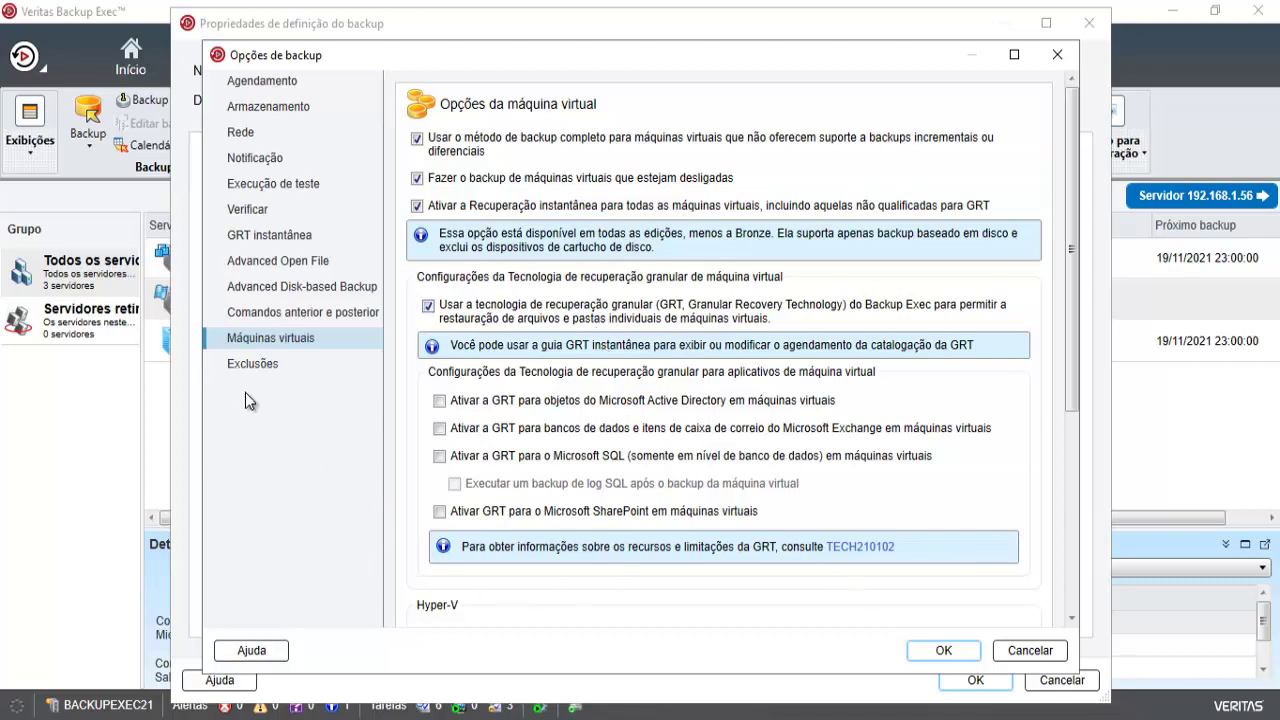
pyautogui.click(956, 660)
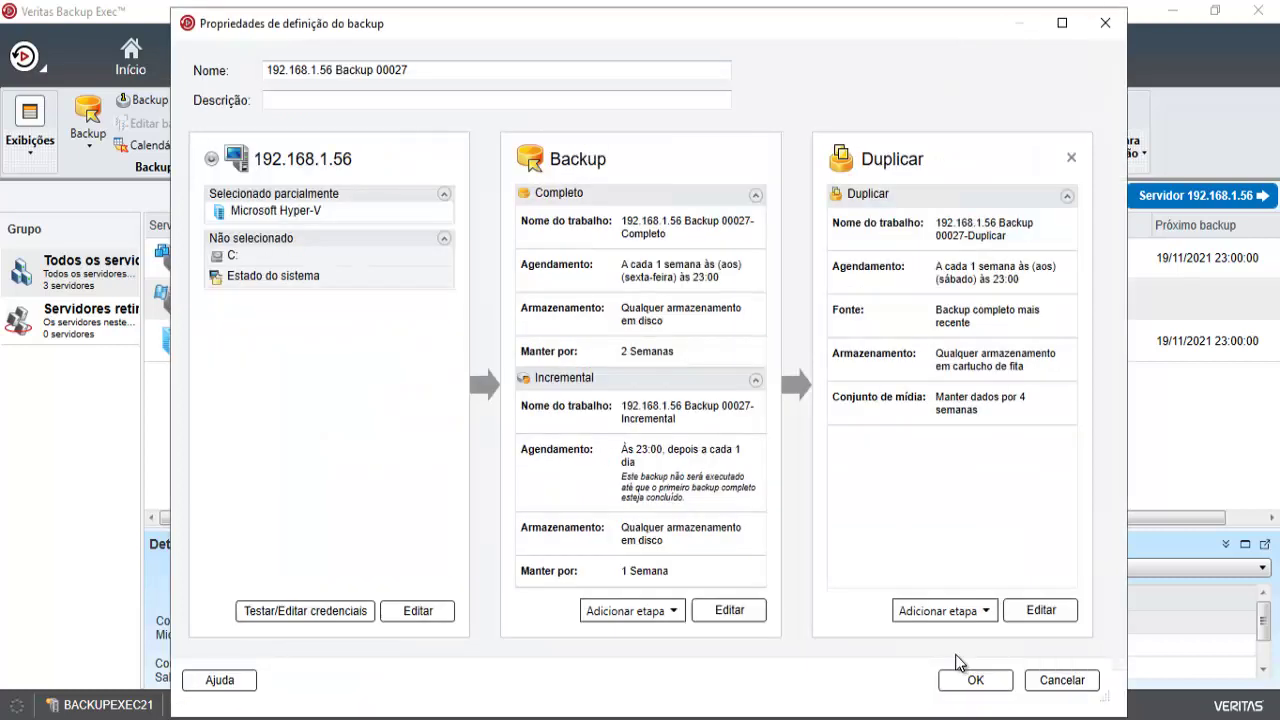
# Set the media set of the Duplicar stage to "Manter os dados por 1825 dias"
pyautogui.click(1040, 636)
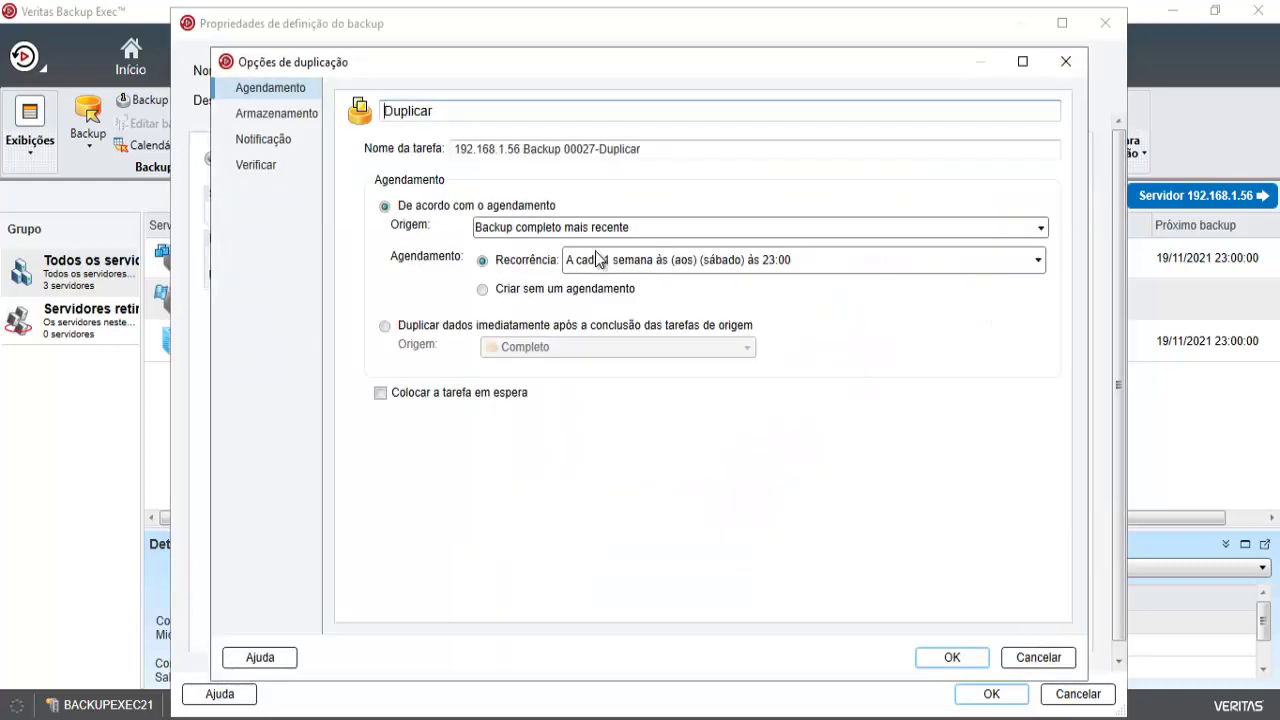
pyautogui.click(281, 116)
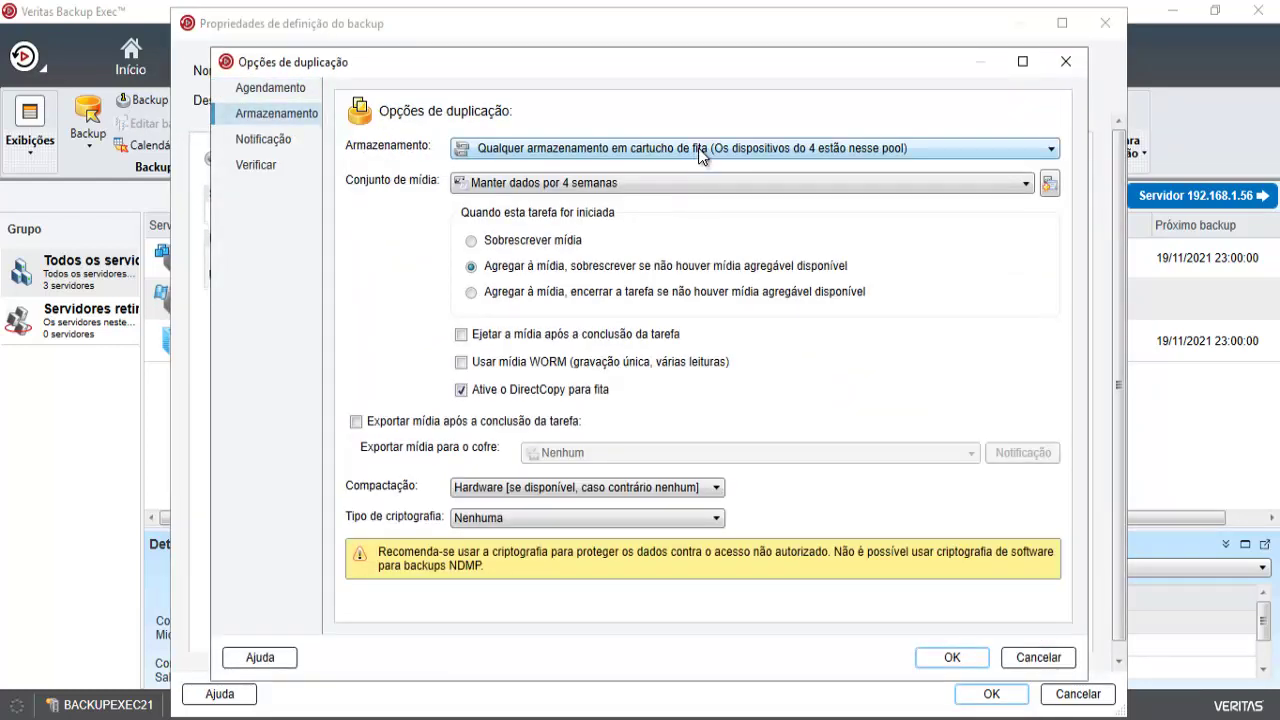
pyautogui.click(686, 184)
pyautogui.click(619, 234)
# Set the duplicate stage to verify data "Após a conclusão da tarefa, como uma tarefa separada" and apply the duplication options
pyautogui.click(264, 142)
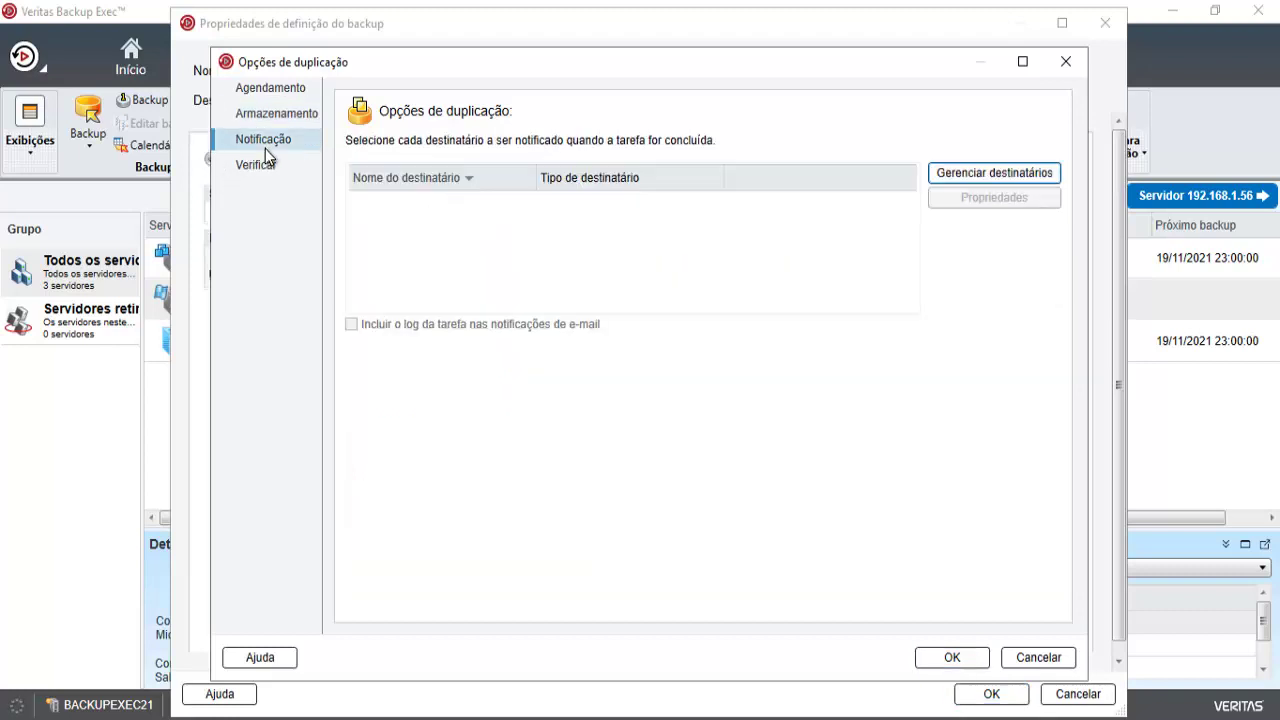
pyautogui.click(262, 170)
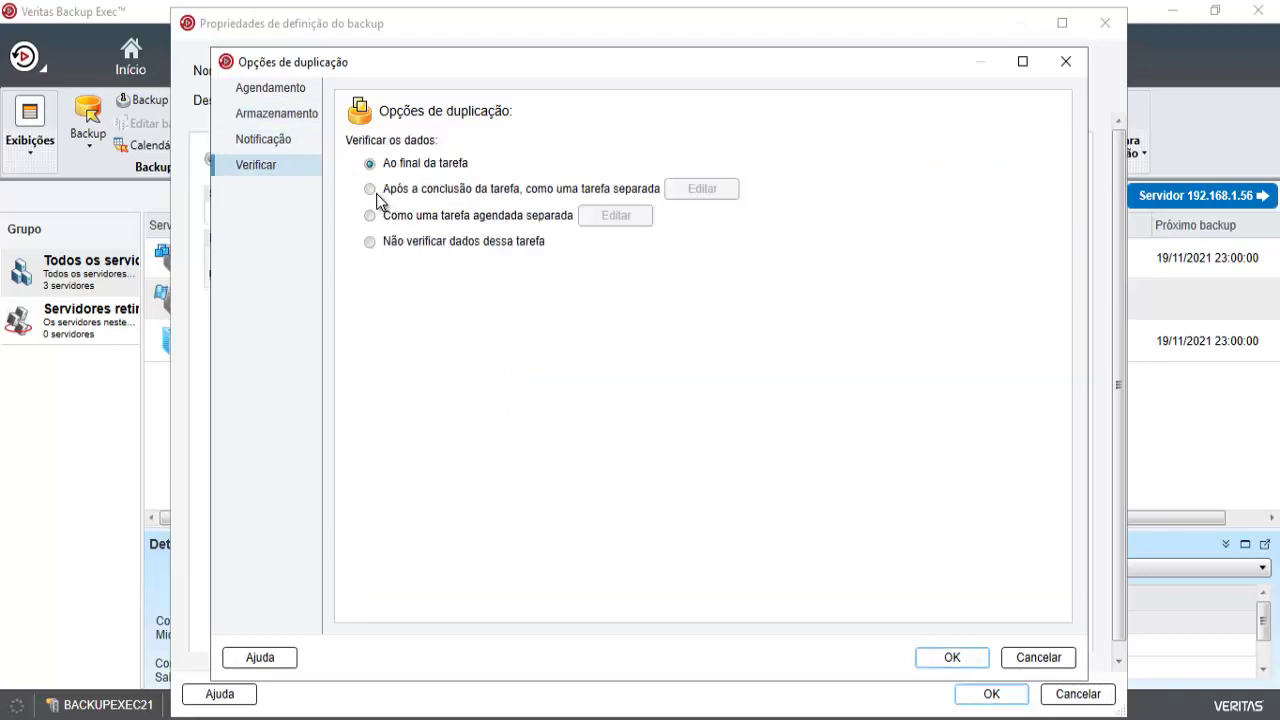
pyautogui.click(370, 189)
pyautogui.click(926, 656)
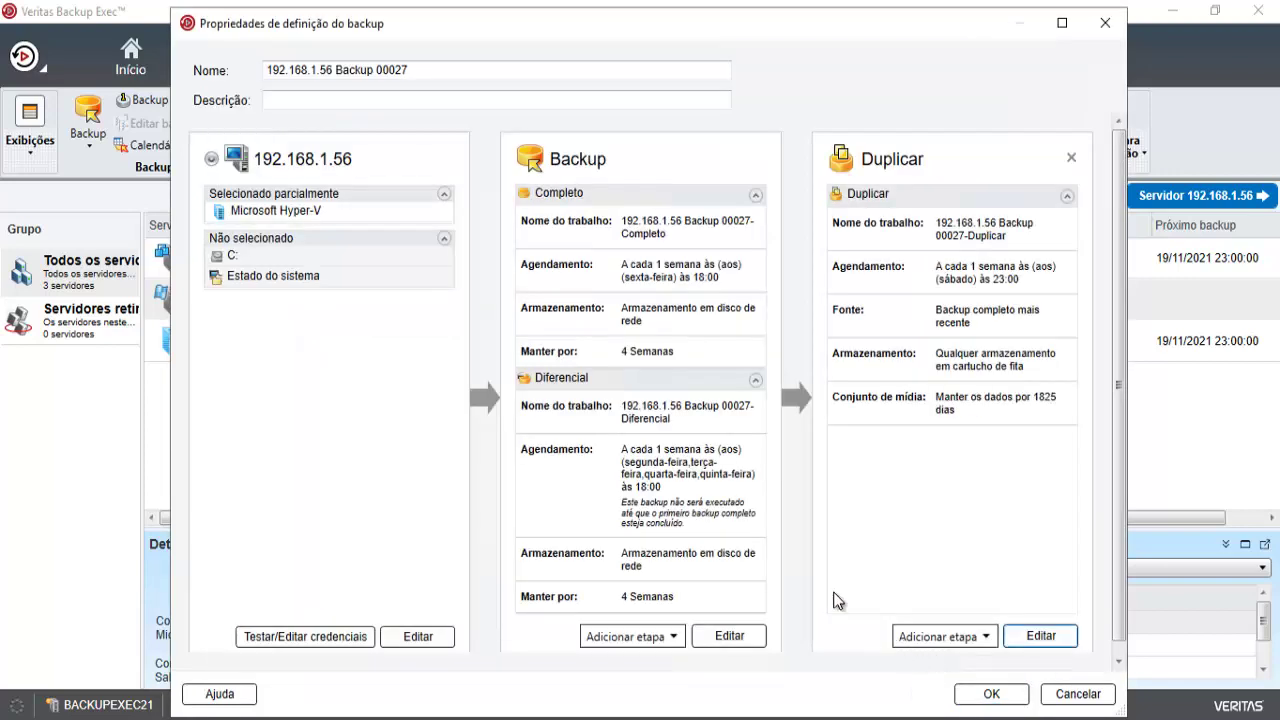
# Rename the backup definition "Backup da VM Ad do Hyper-v" and save it
pyautogui.moveTo(333, 70); pyautogui.dragTo(213, 77)
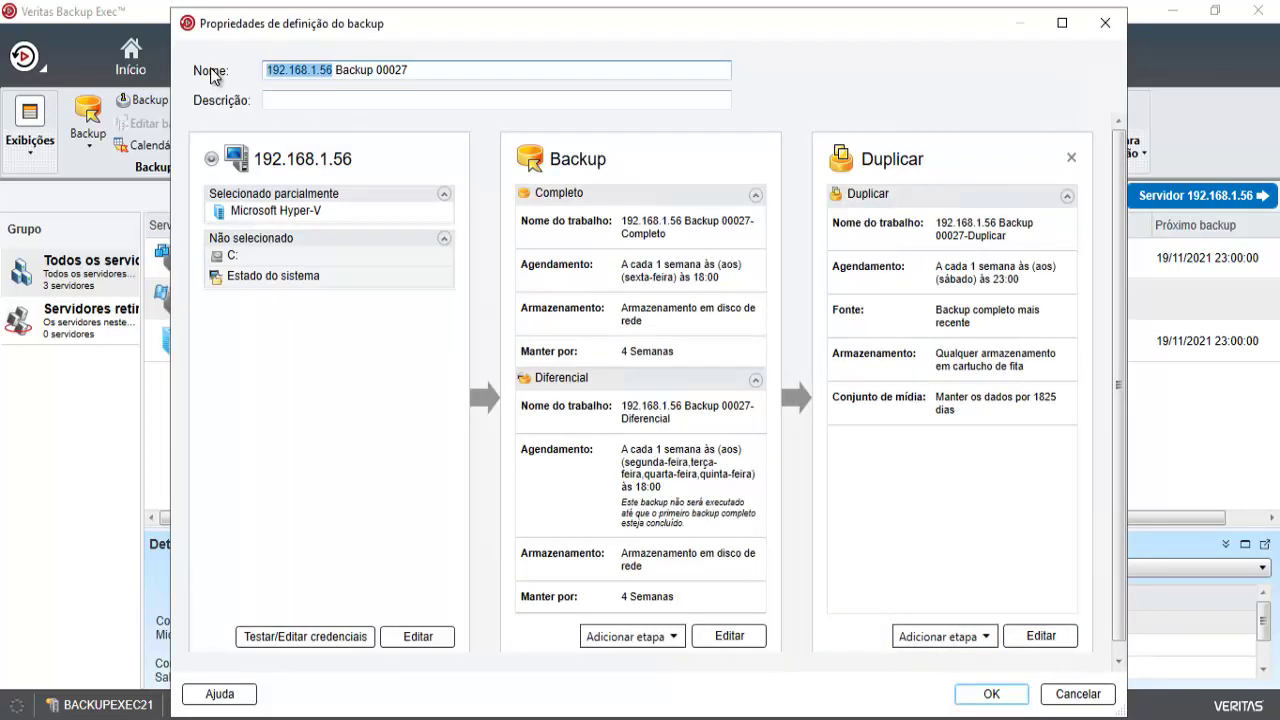
pyautogui.press('BackSpace')
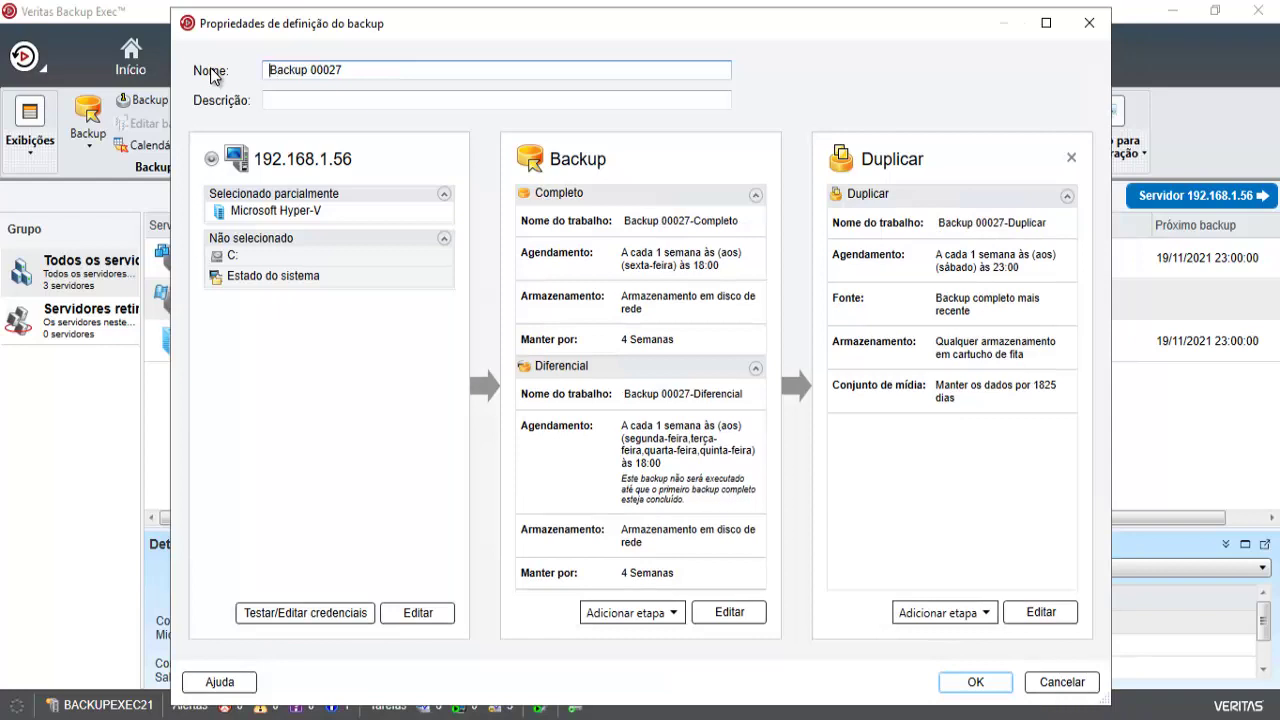
pyautogui.press('Delete')
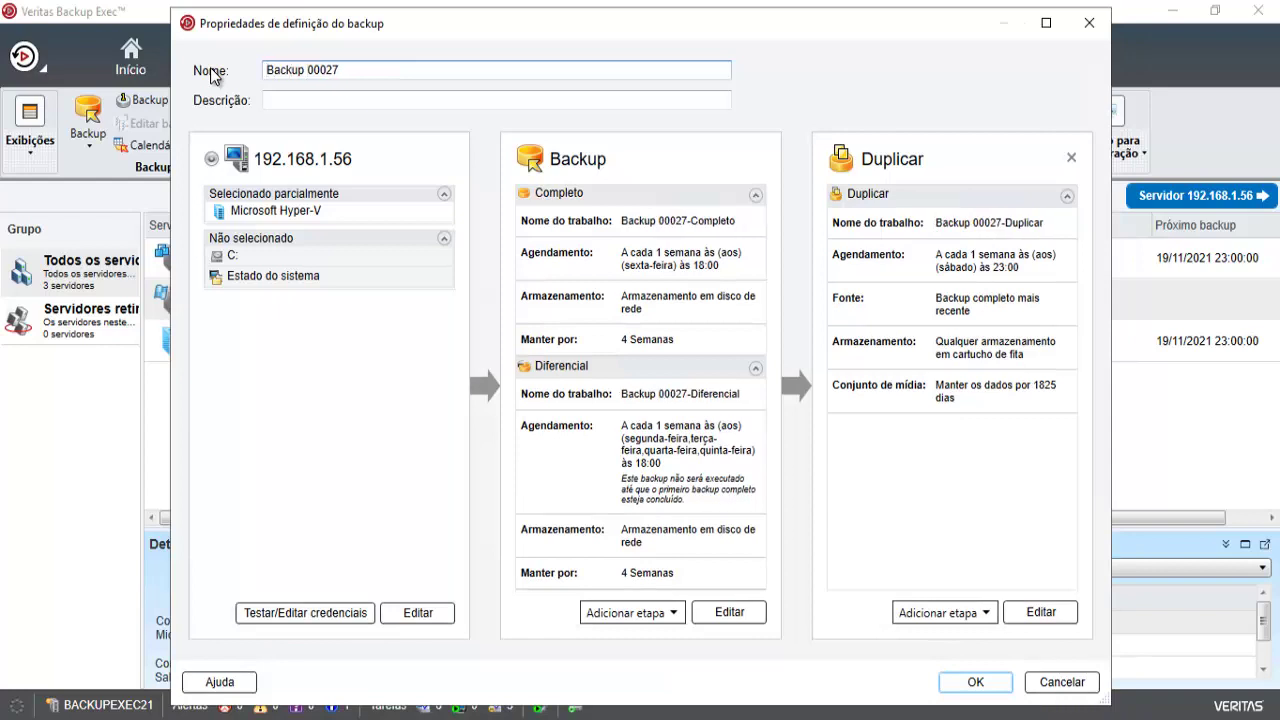
pyautogui.write('da VM ')
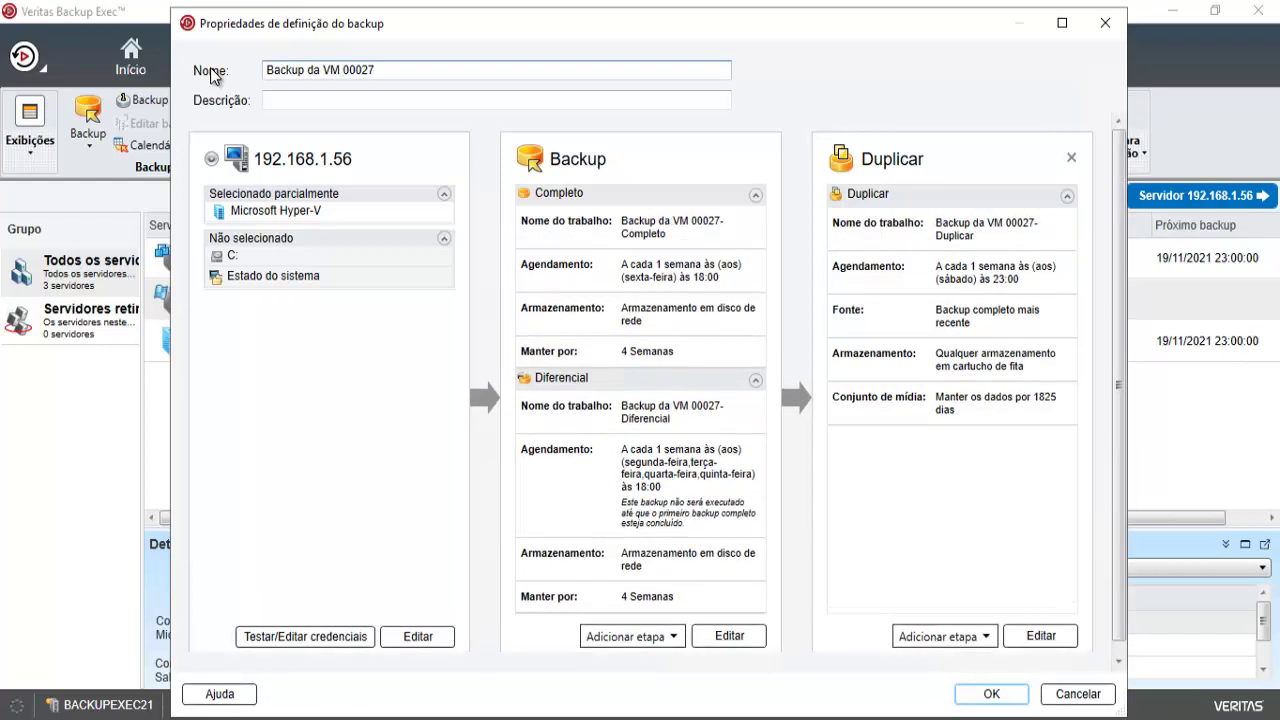
pyautogui.write('Ad do Hype')
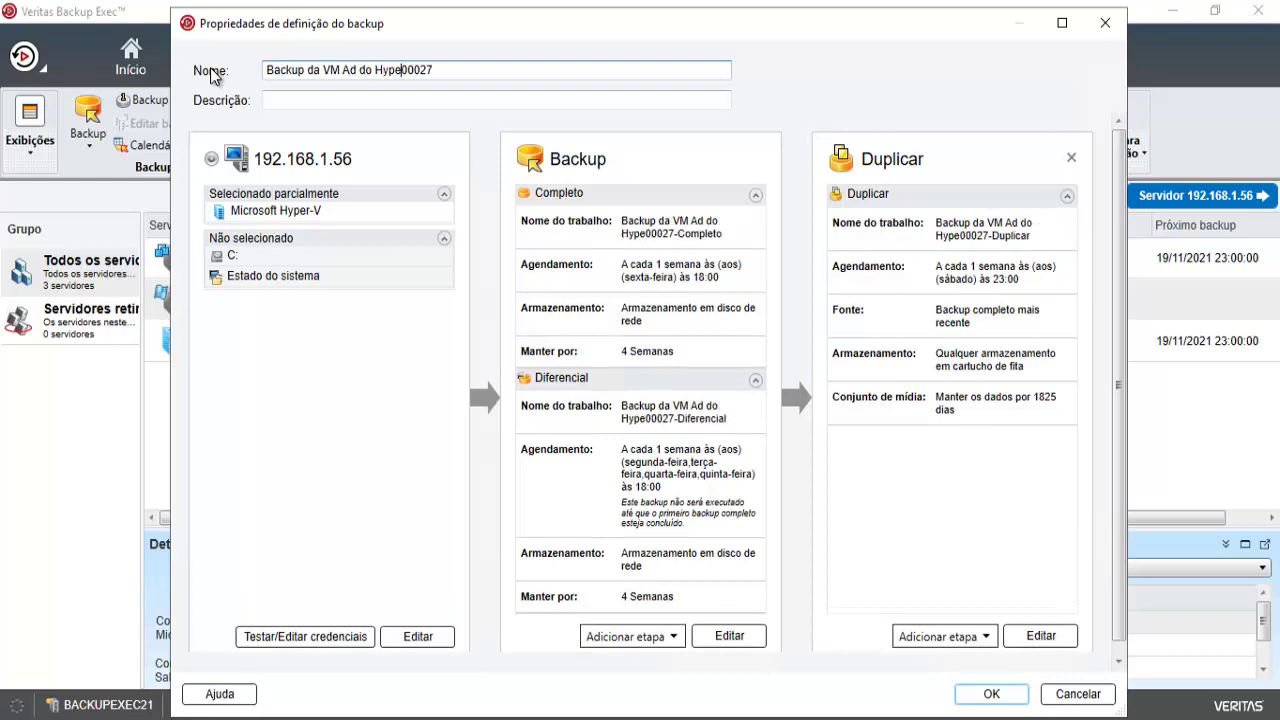
pyautogui.write('r-v')
pyautogui.press('Delete')
pyautogui.press('Delete')
pyautogui.press('Delete')
pyautogui.press('Delete')
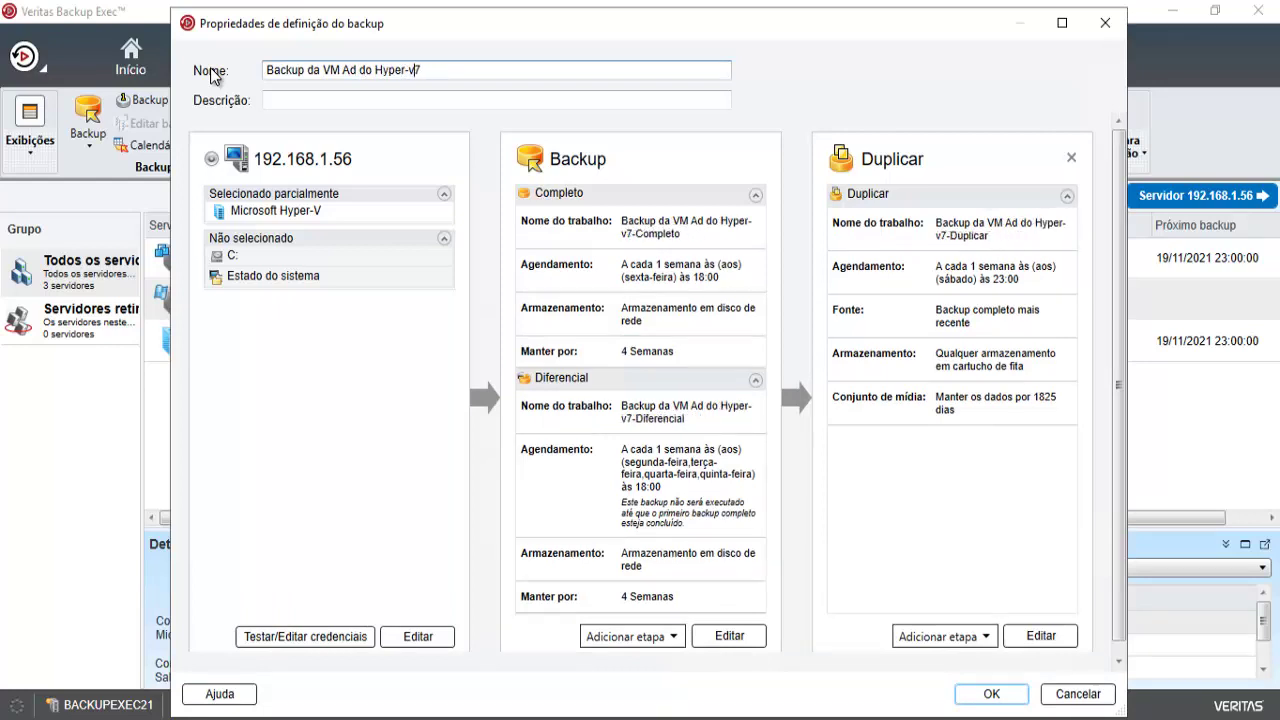
pyautogui.press('Delete')
pyautogui.click(977, 697)
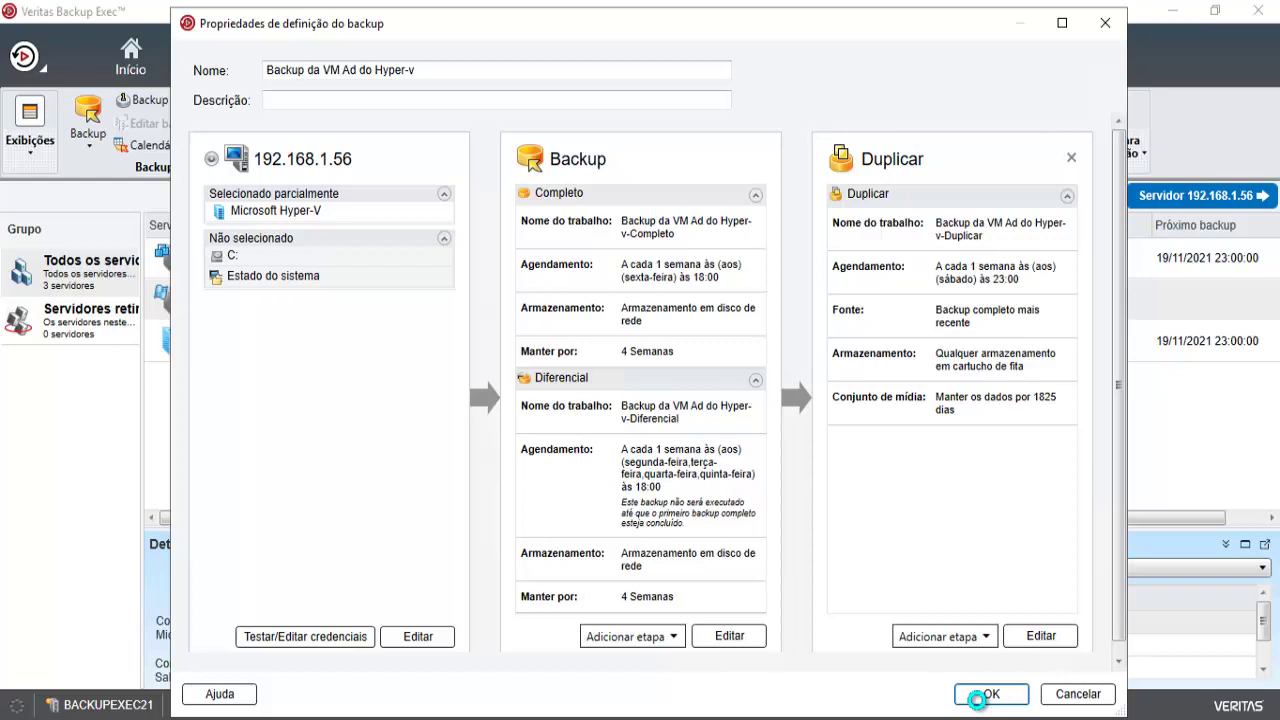
pyautogui.click(977, 697)
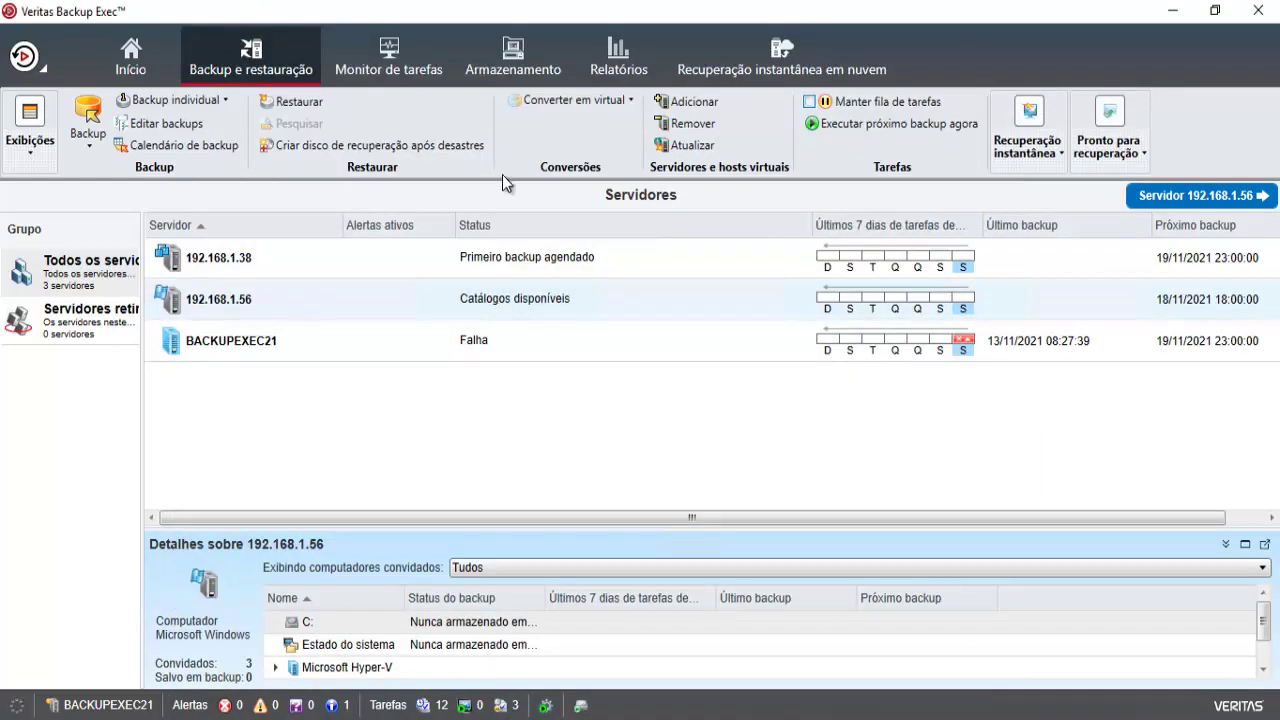
# Expand "Backup da VM Ad do Hyper-v" in the task monitor, widening the Nome column and enlarging the task list to fit its tasks
pyautogui.click(376, 49)
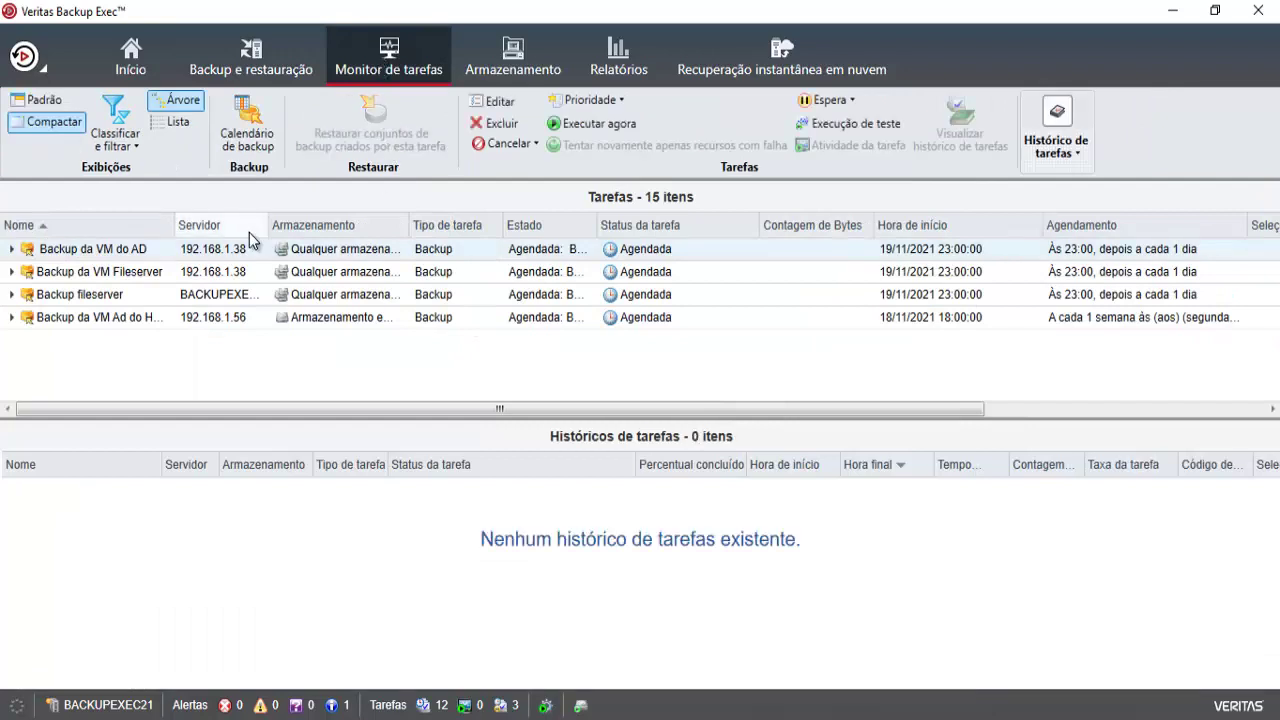
pyautogui.moveTo(176, 224); pyautogui.dragTo(282, 224)
pyautogui.click(60, 318)
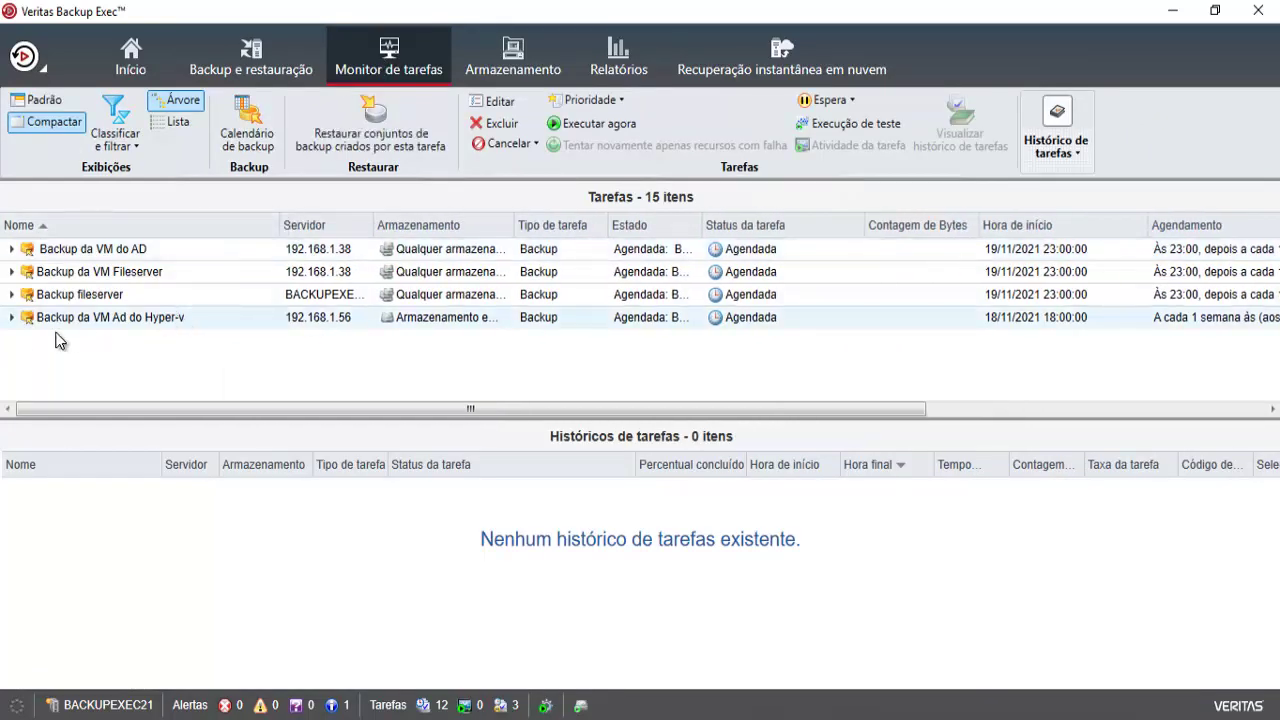
pyautogui.doubleClick(27, 318)
pyautogui.moveTo(212, 417); pyautogui.dragTo(236, 543)
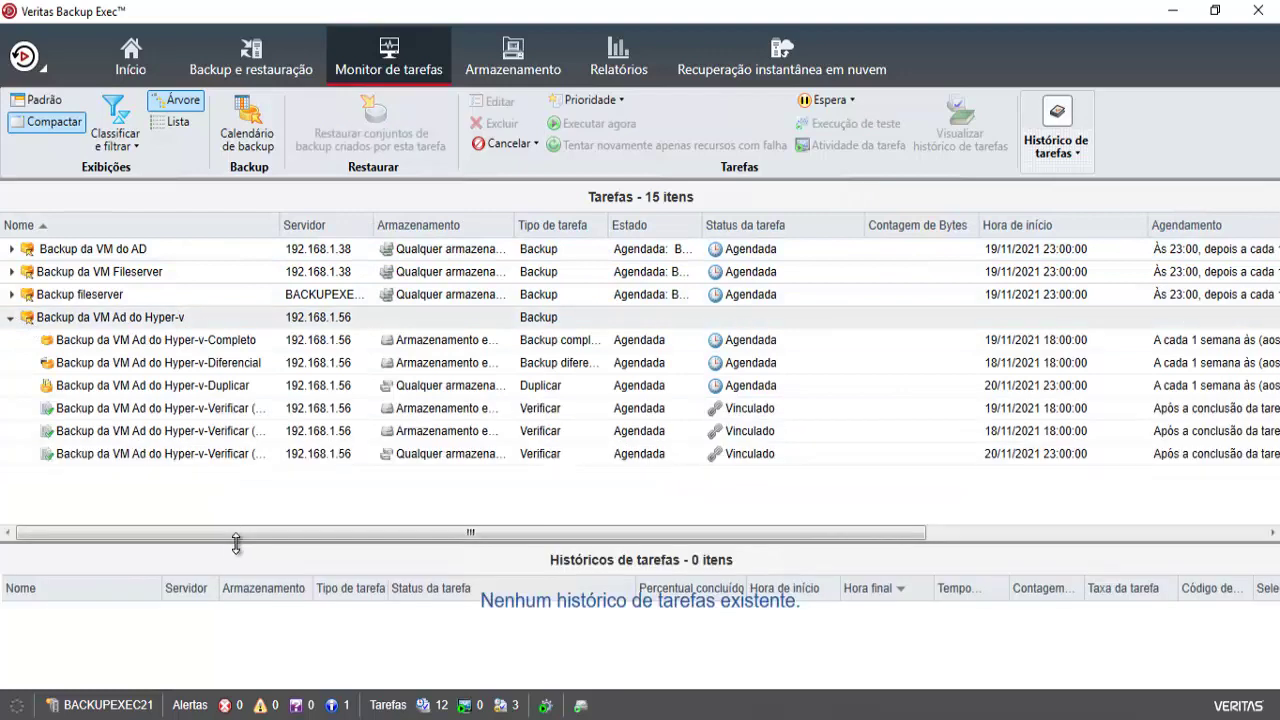
# Run the "Backup da VM Ad do Hyper-v-Completo" task immediately and confirm its start
pyautogui.click(213, 343)
pyautogui.rightClick(213, 344)
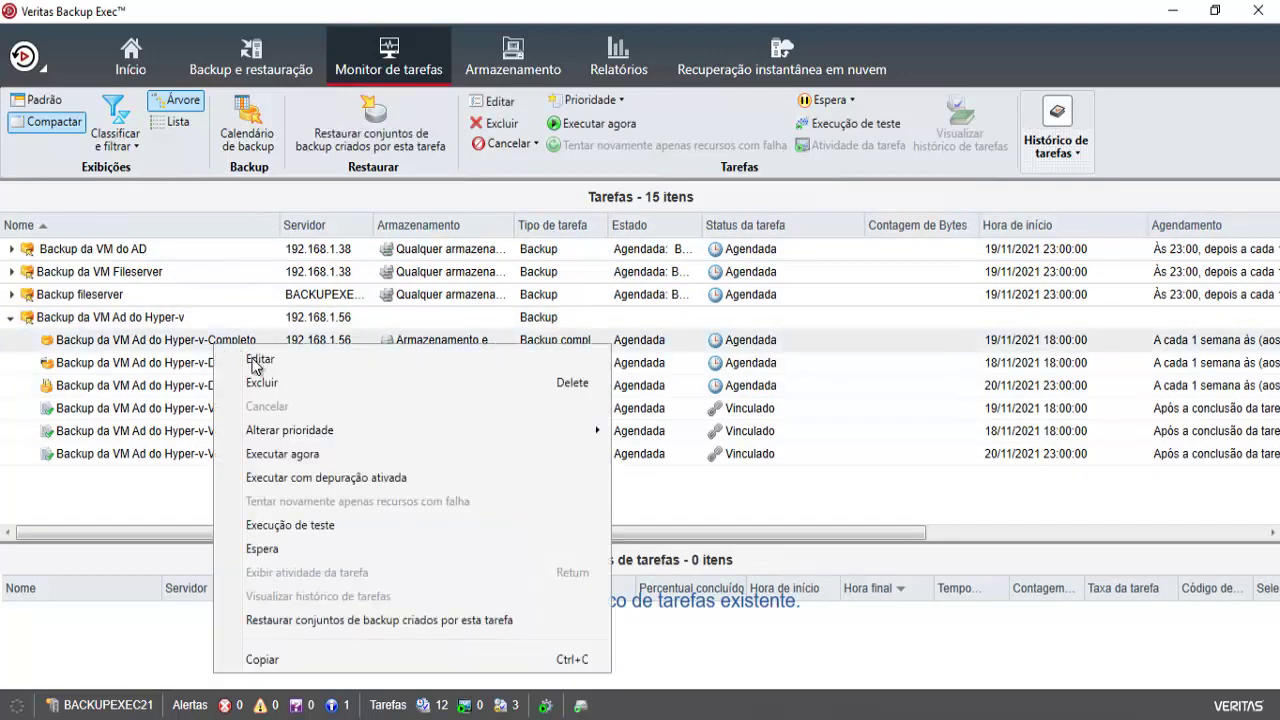
pyautogui.click(302, 455)
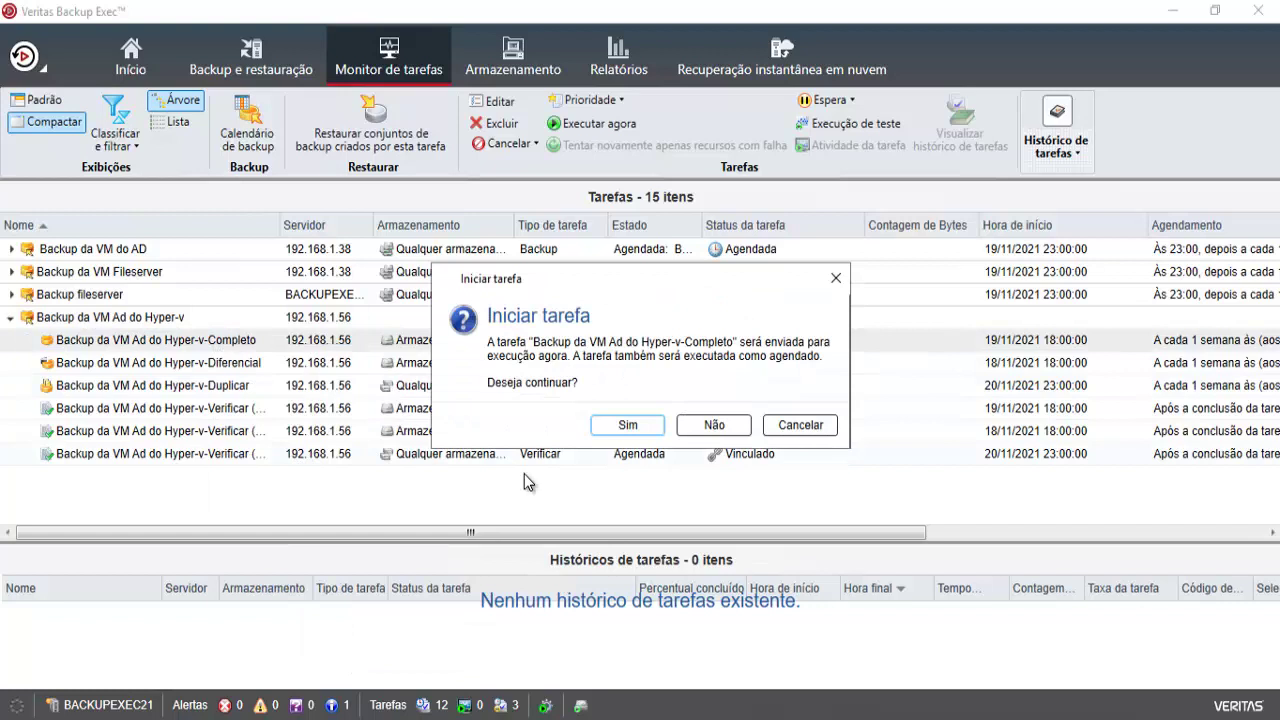
pyautogui.click(628, 424)
# Enlarge the task history area and check the history entries for the full backup and its catalog task
pyautogui.moveTo(760, 542); pyautogui.dragTo(760, 501)
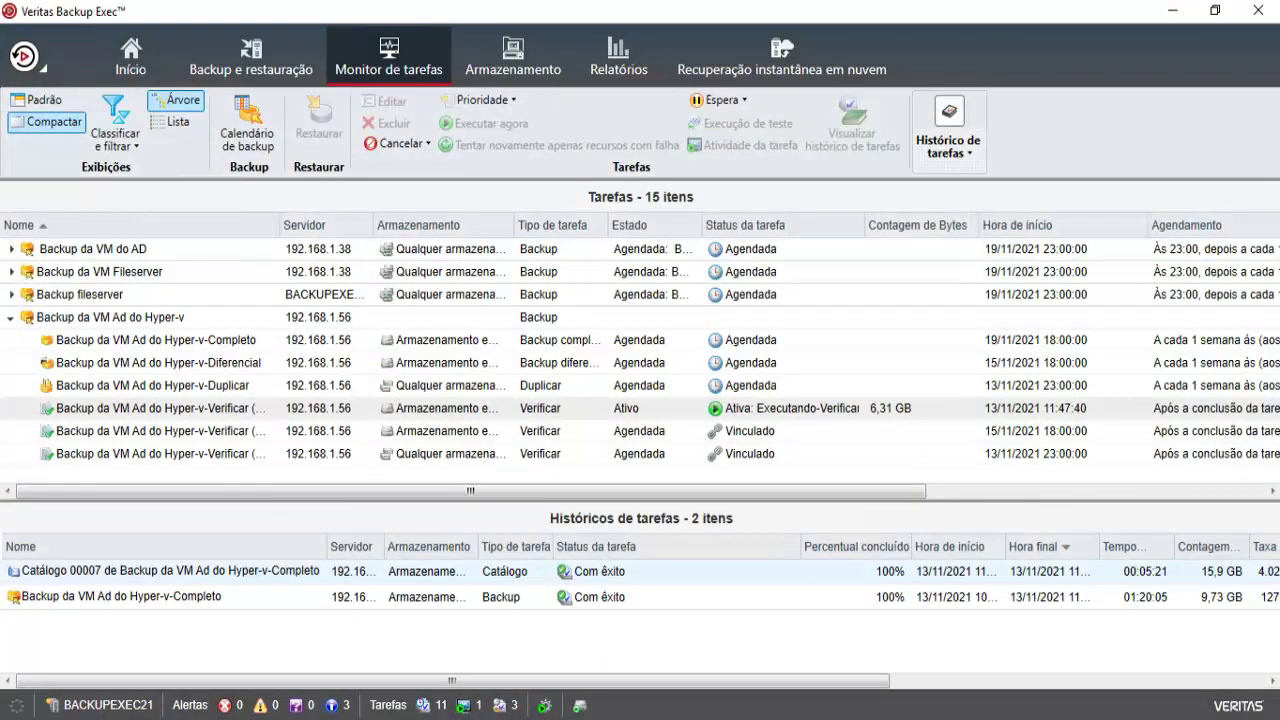
pyautogui.click(389, 604)
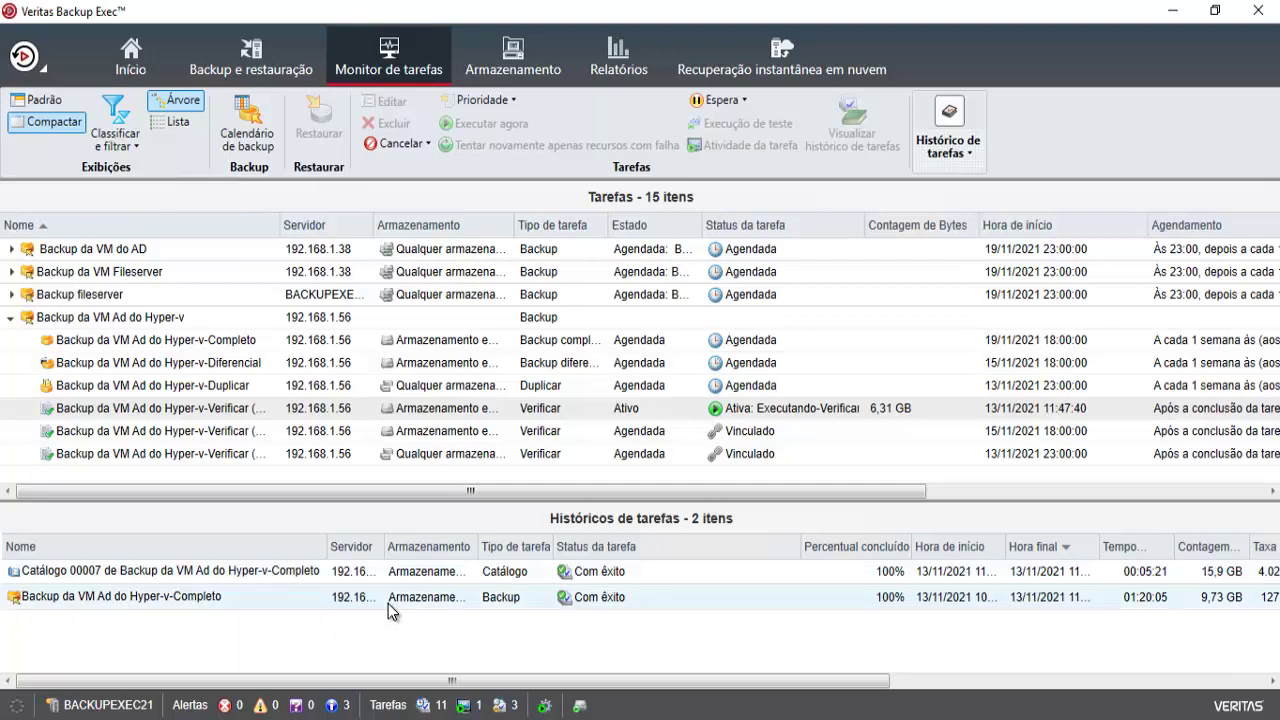
pyautogui.click(318, 572)
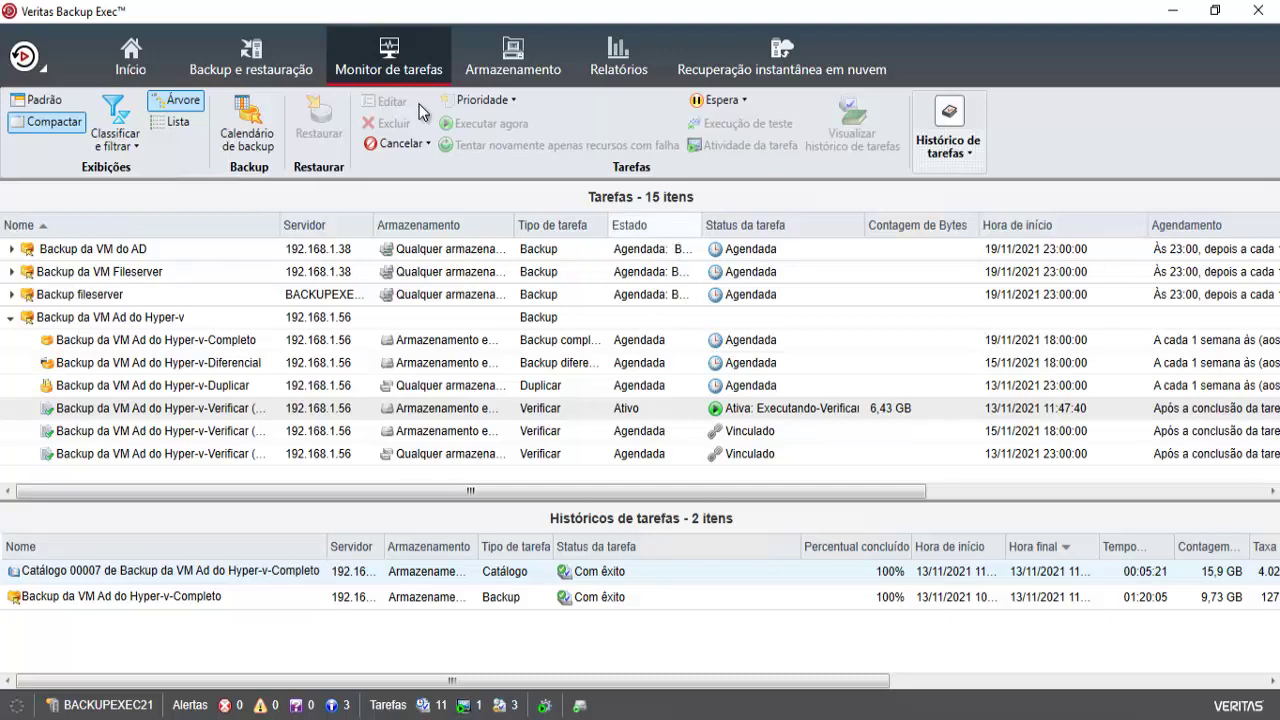
# Browse the contents of the C: "Captura de imagem Completo" in the backup sets of server WIN-EC2SG4MBQJQ
pyautogui.click(243, 55)
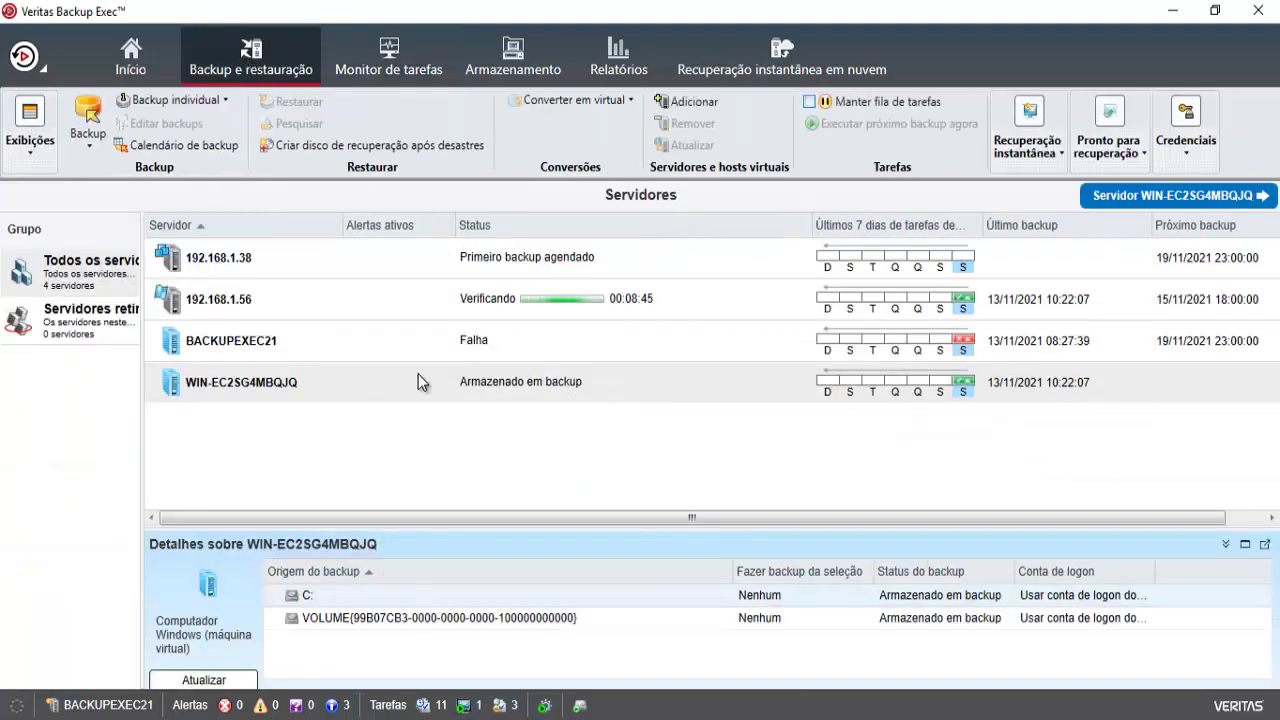
pyautogui.click(282, 390)
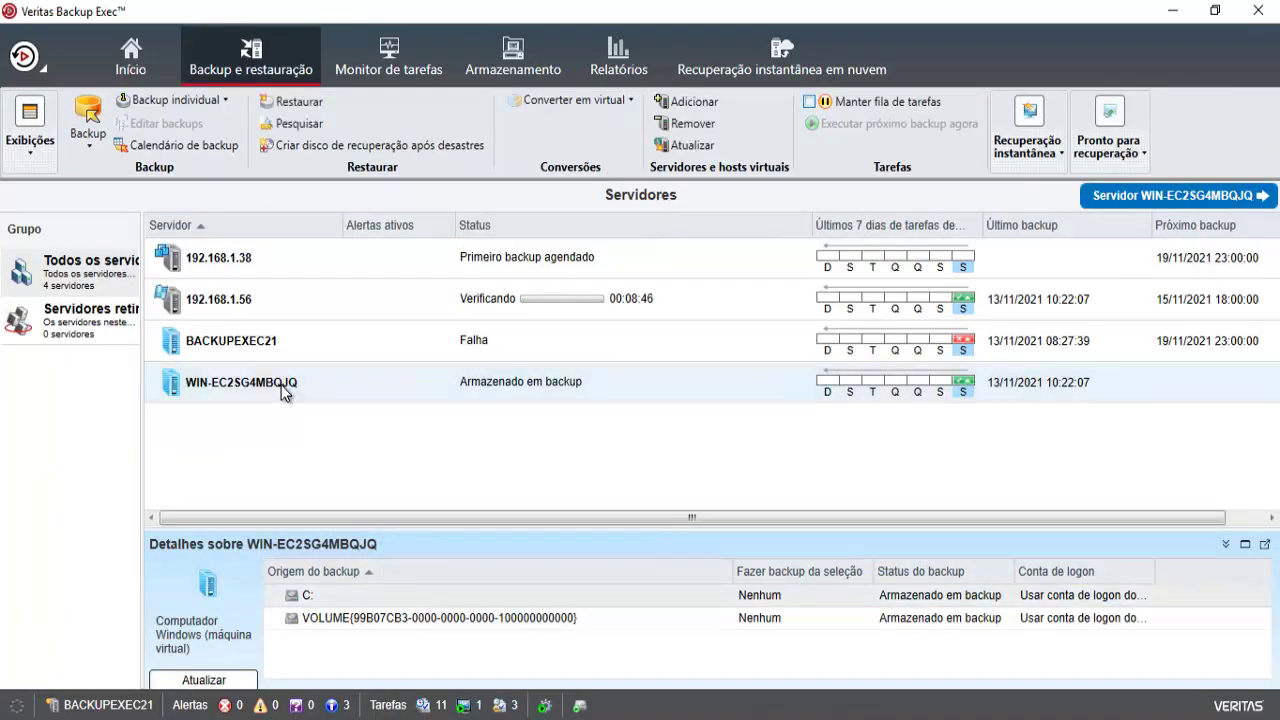
pyautogui.doubleClick(282, 390)
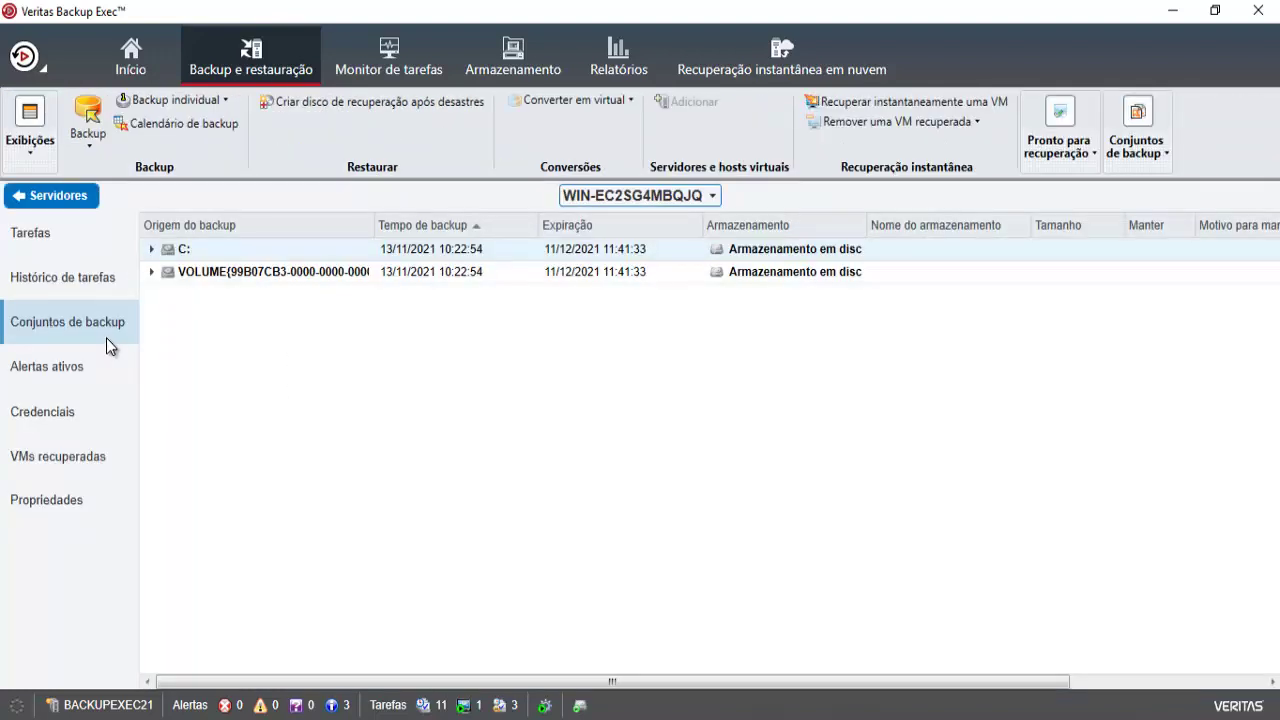
pyautogui.click(152, 250)
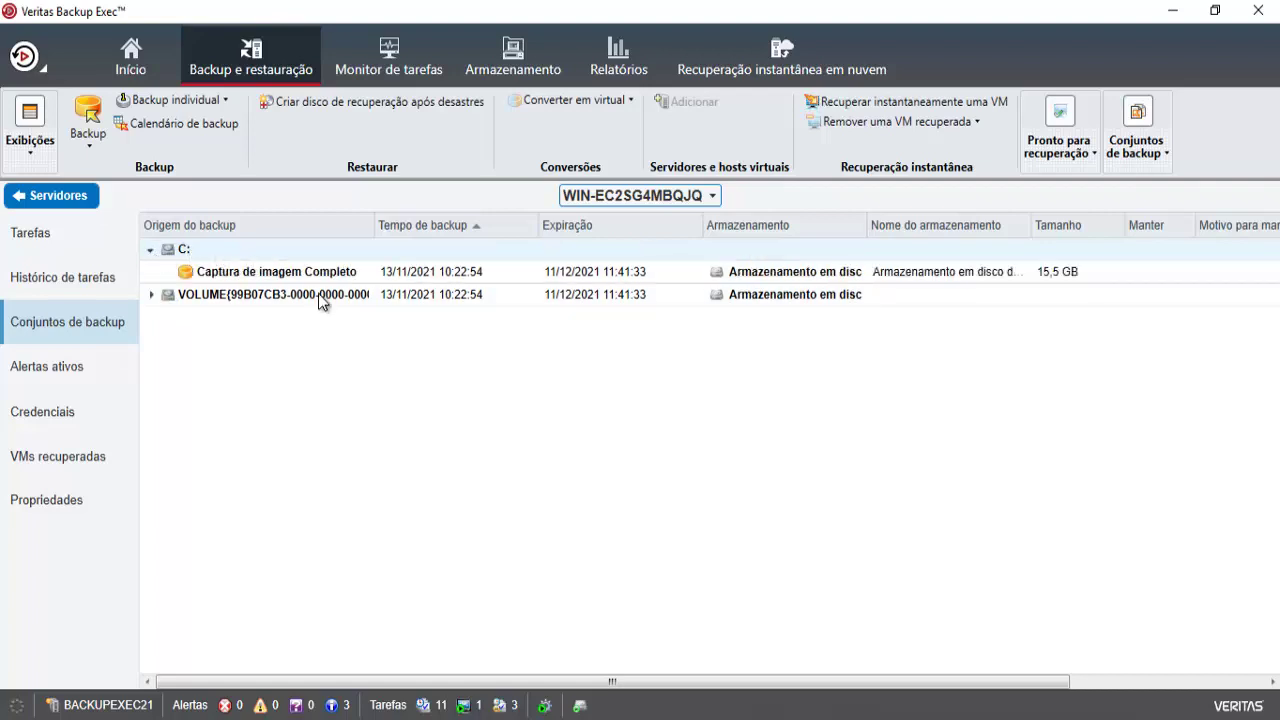
pyautogui.click(580, 272)
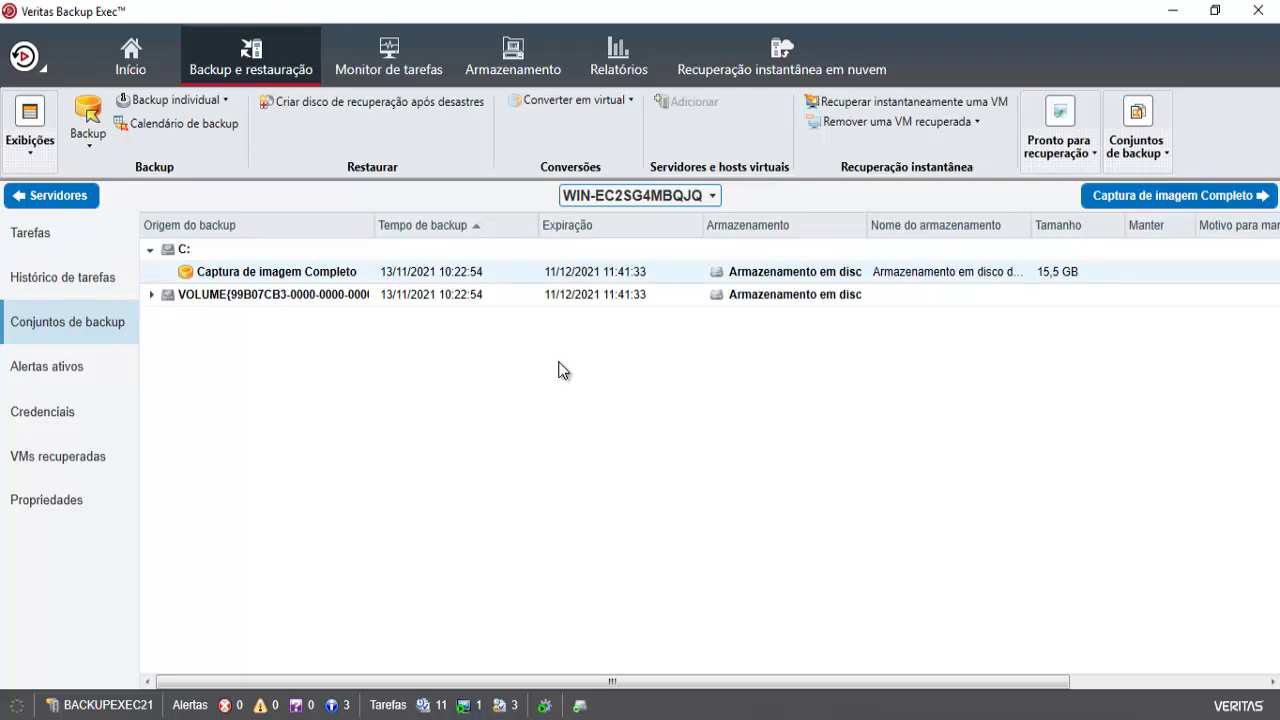
pyautogui.doubleClick(306, 274)
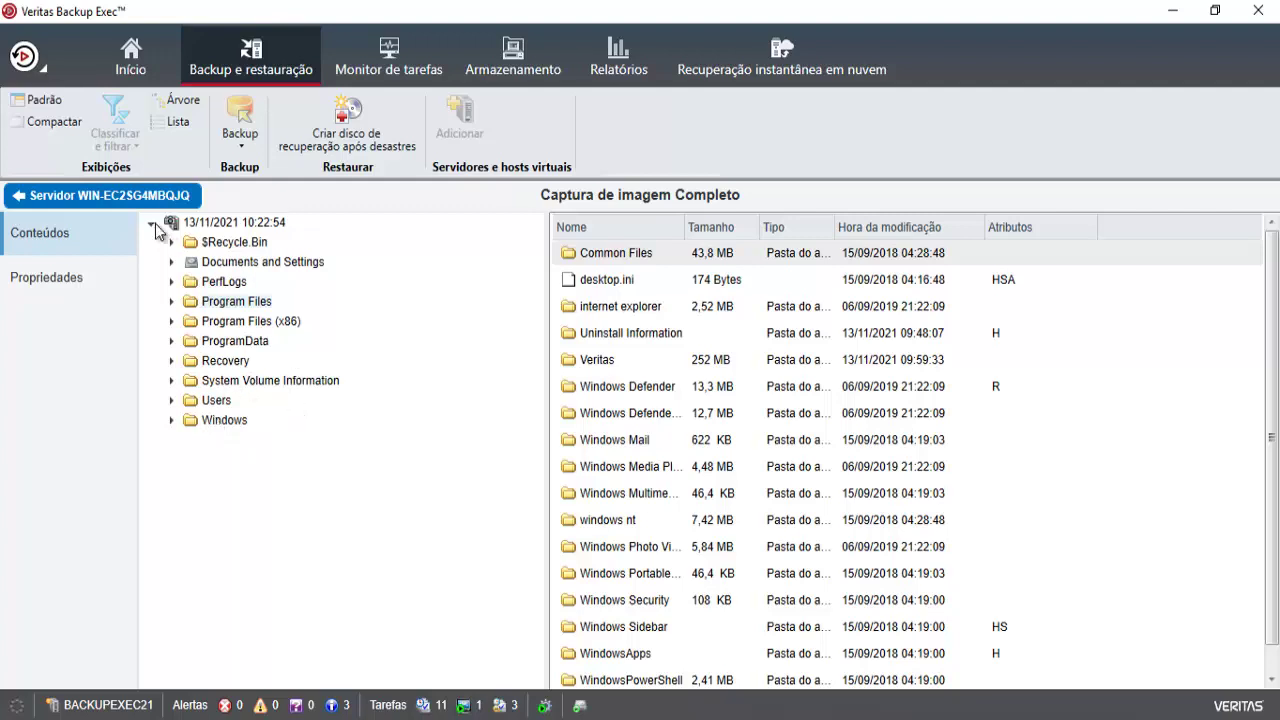
# Leave the backup set contents and return to the "Backup da VM Ad do Hyper-v" job in the task monitor
pyautogui.click(95, 199)
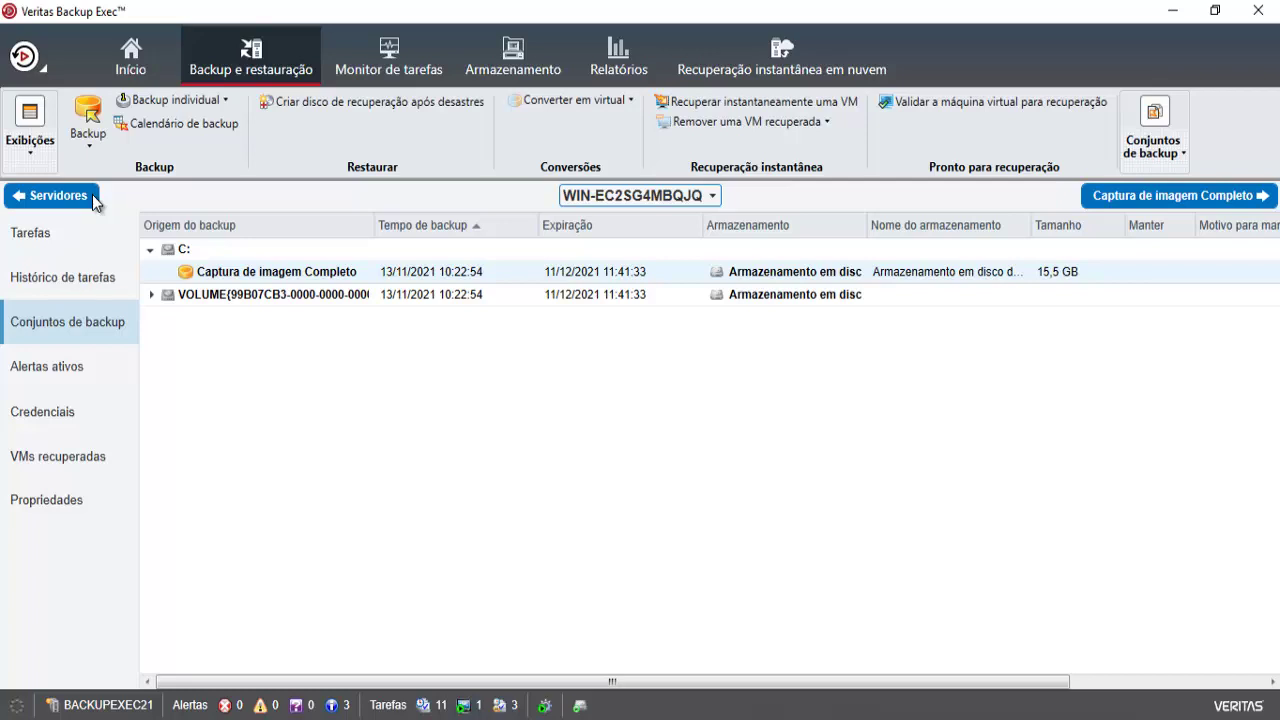
pyautogui.click(44, 198)
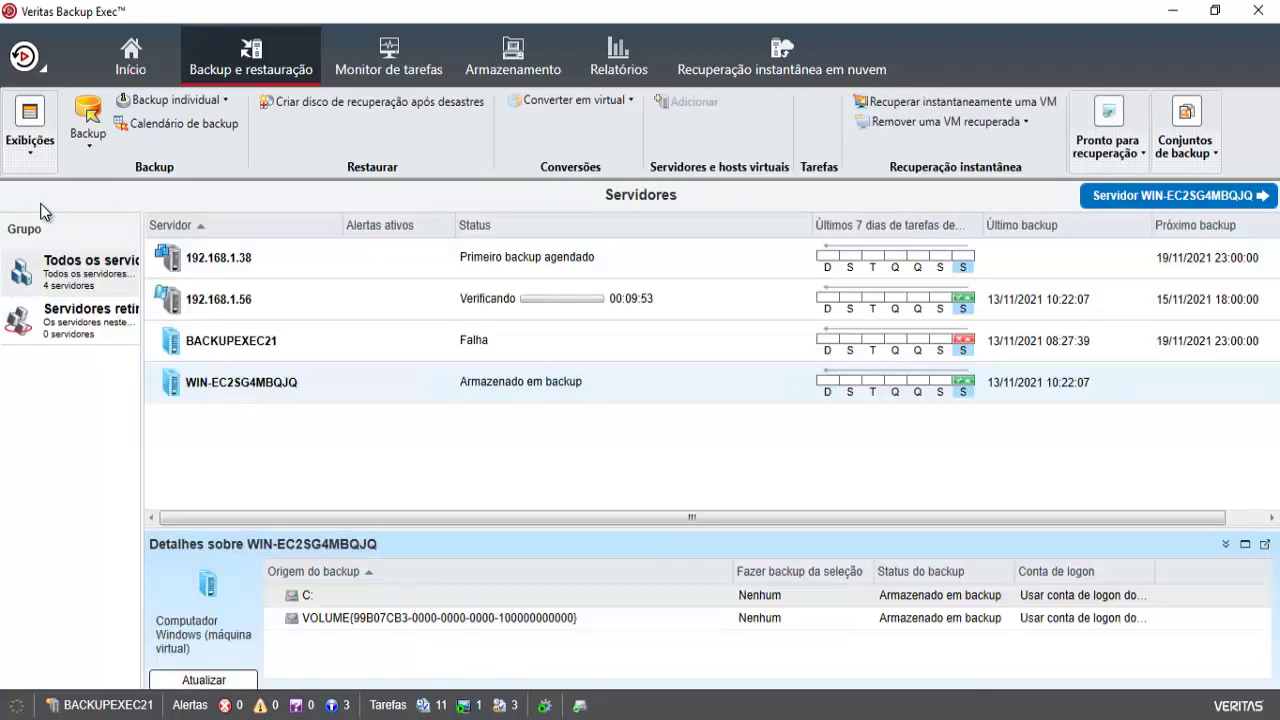
pyautogui.click(397, 63)
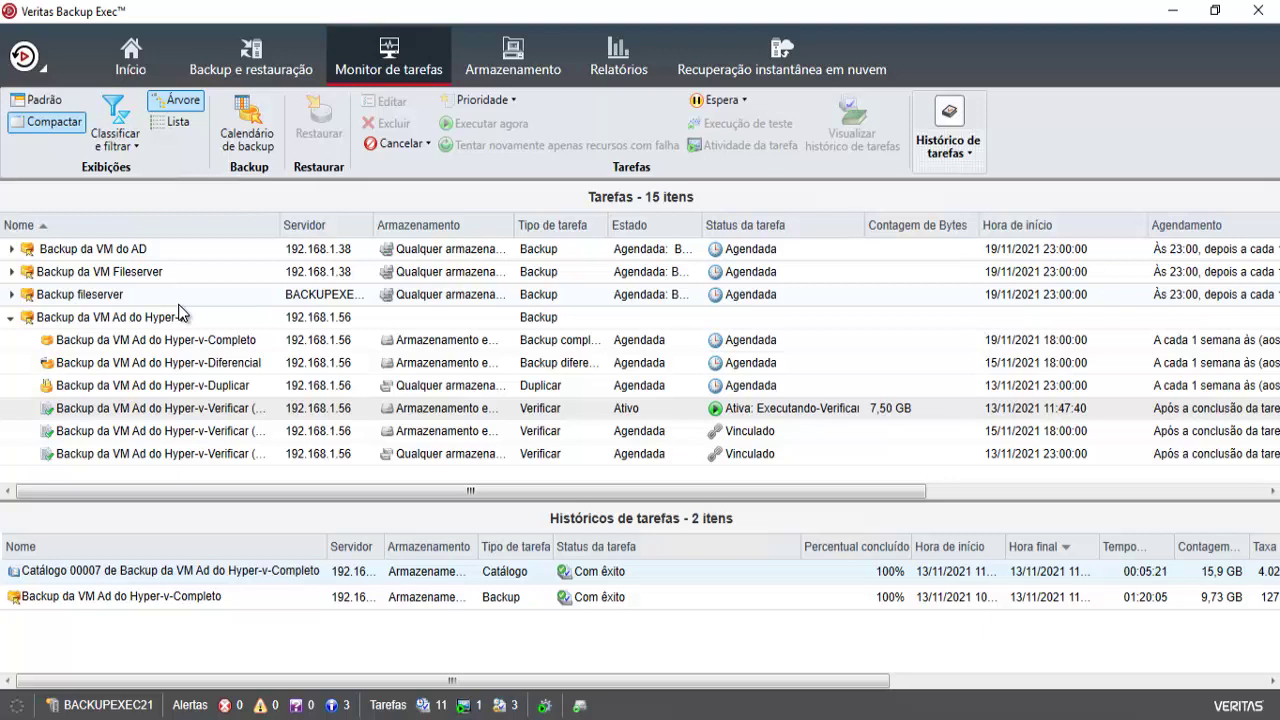
pyautogui.click(179, 313)
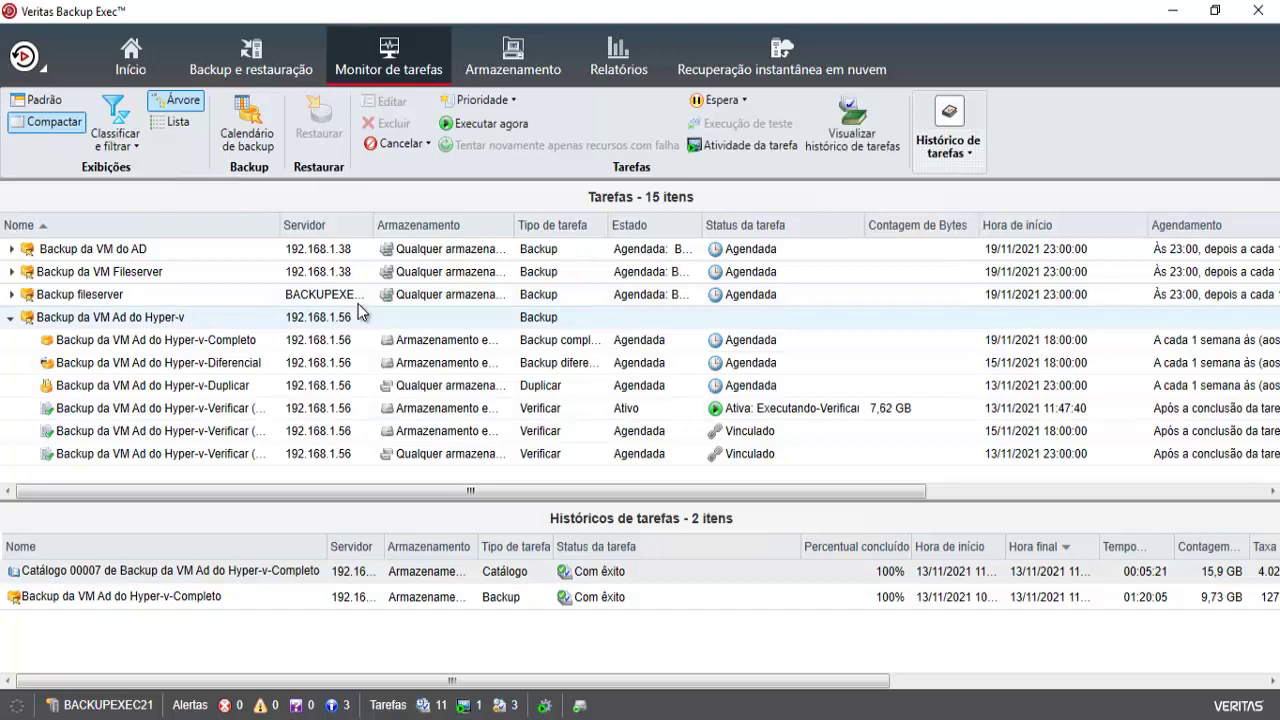